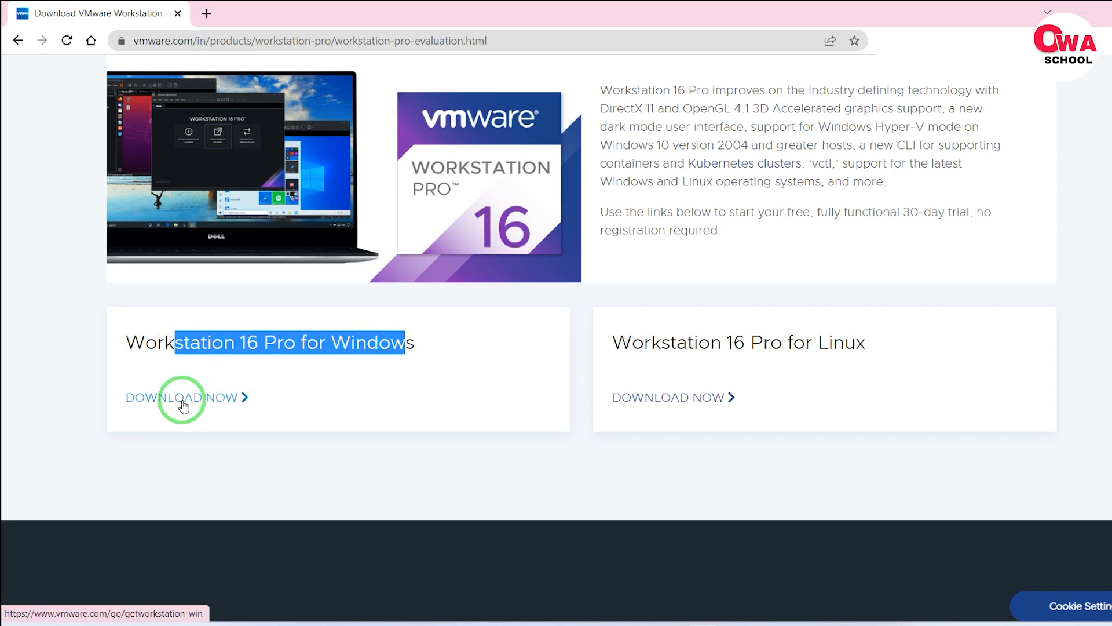
# - Download the VMware Workstation 16.2.3 Windows installer (615 MB) and reveal it in the Downloads folder
pyautogui.click(183, 406)
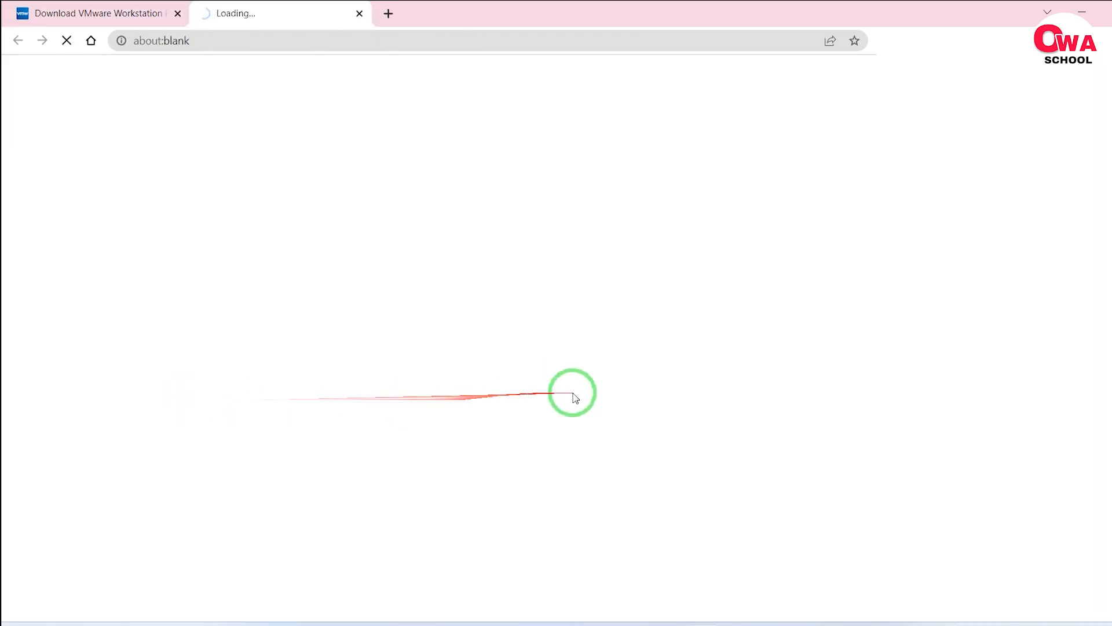
pyautogui.click(1095, 599)
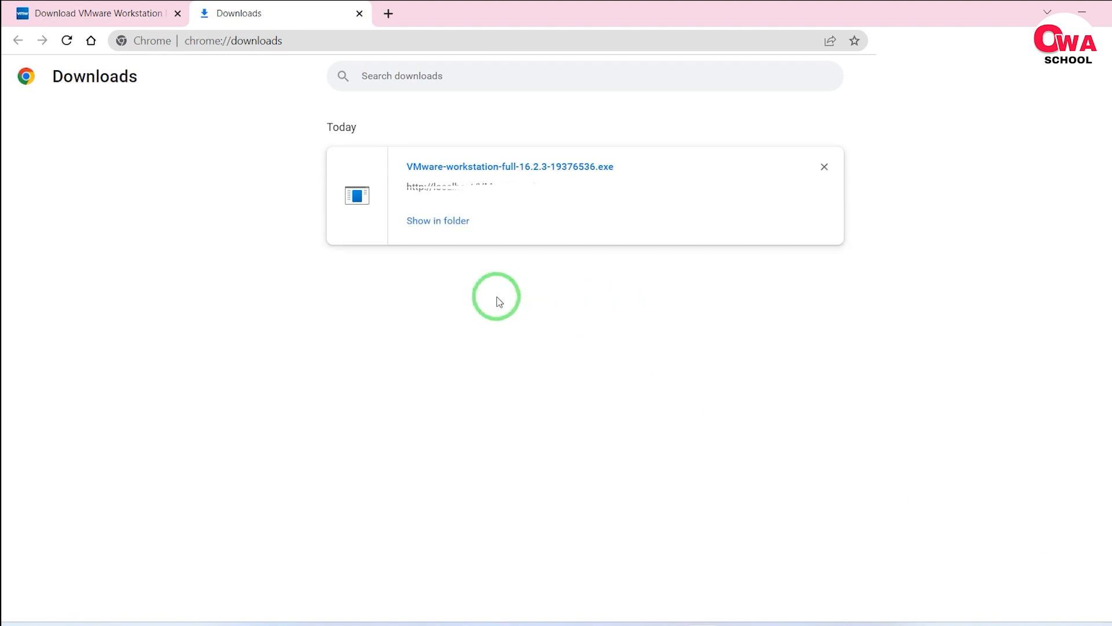
pyautogui.click(421, 226)
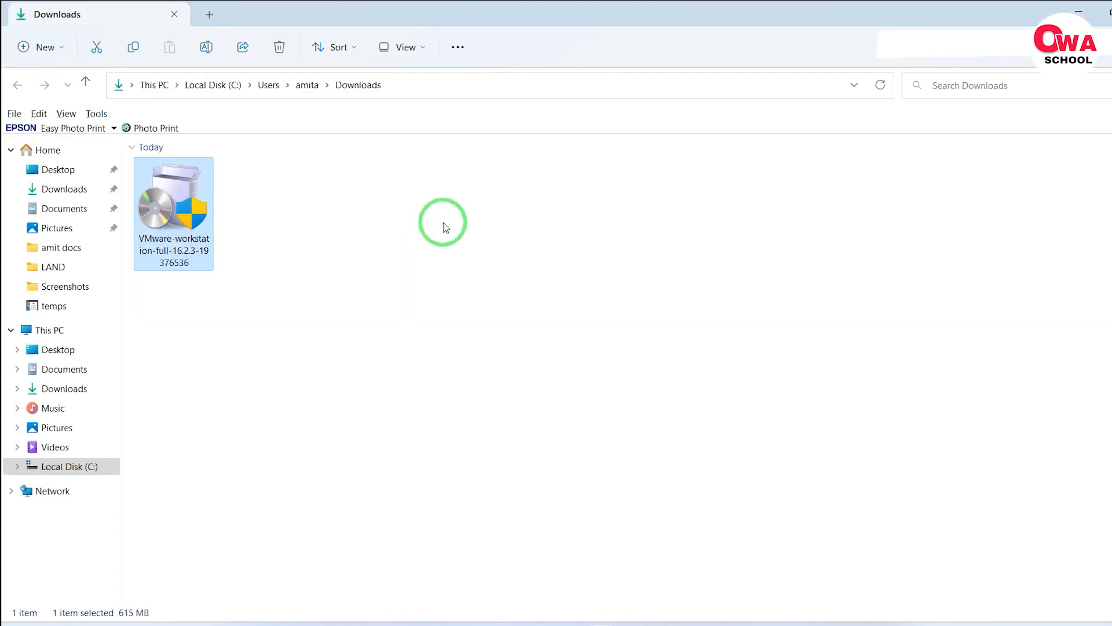
# - Install Workstation Pro, accepting the EULA with Enhanced Keyboard Driver and default shortcuts, then choose License
pyautogui.doubleClick(178, 212)
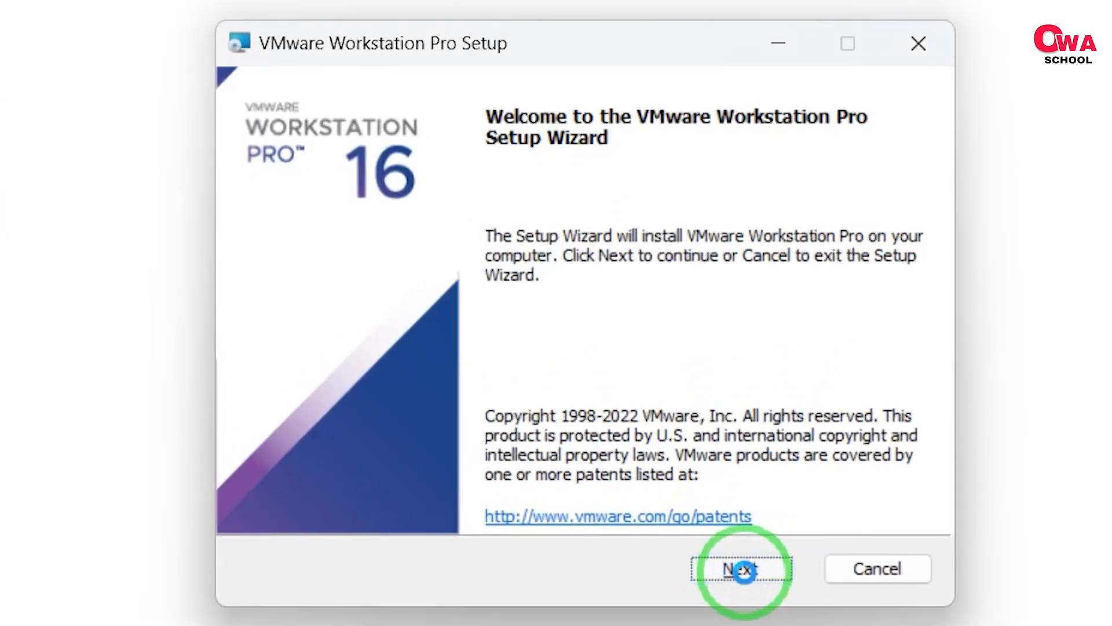
pyautogui.click(744, 571)
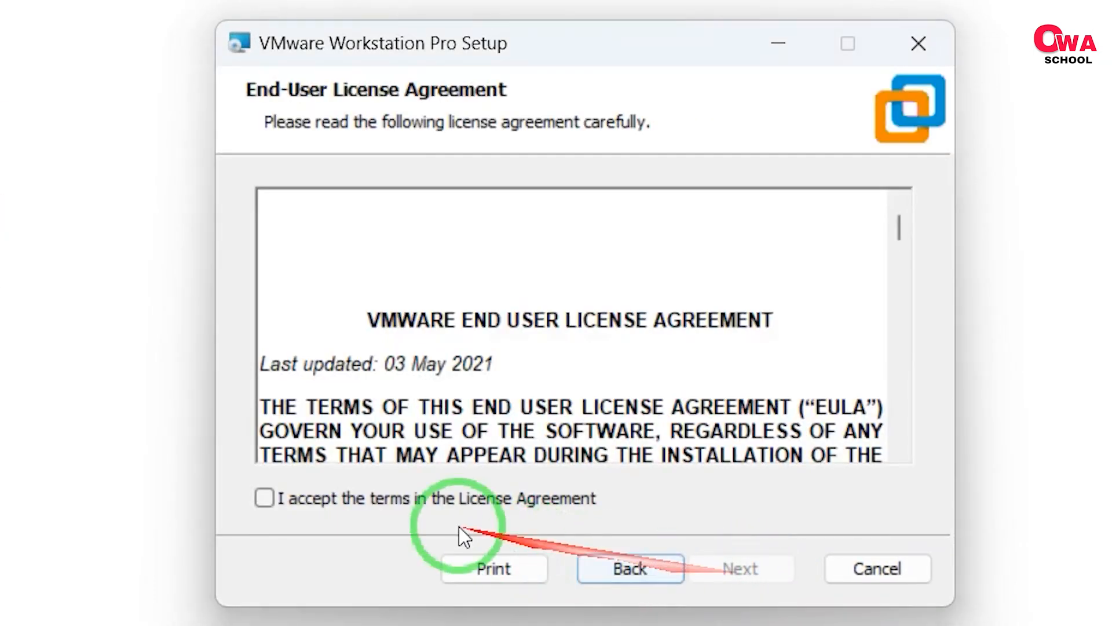
pyautogui.click(324, 500)
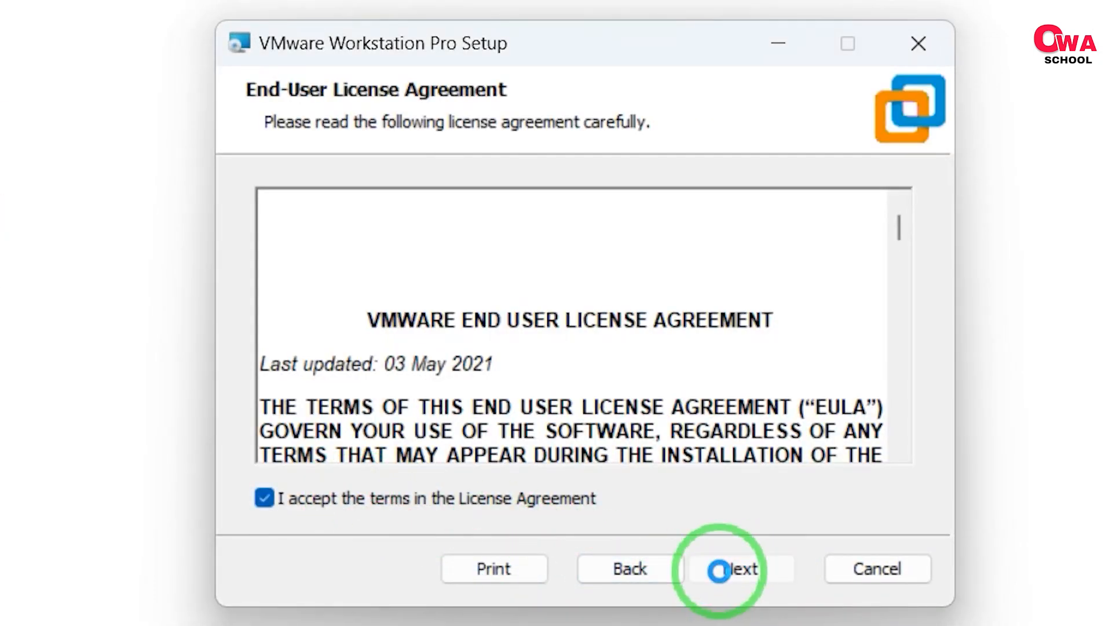
pyautogui.click(722, 570)
pyautogui.click(274, 265)
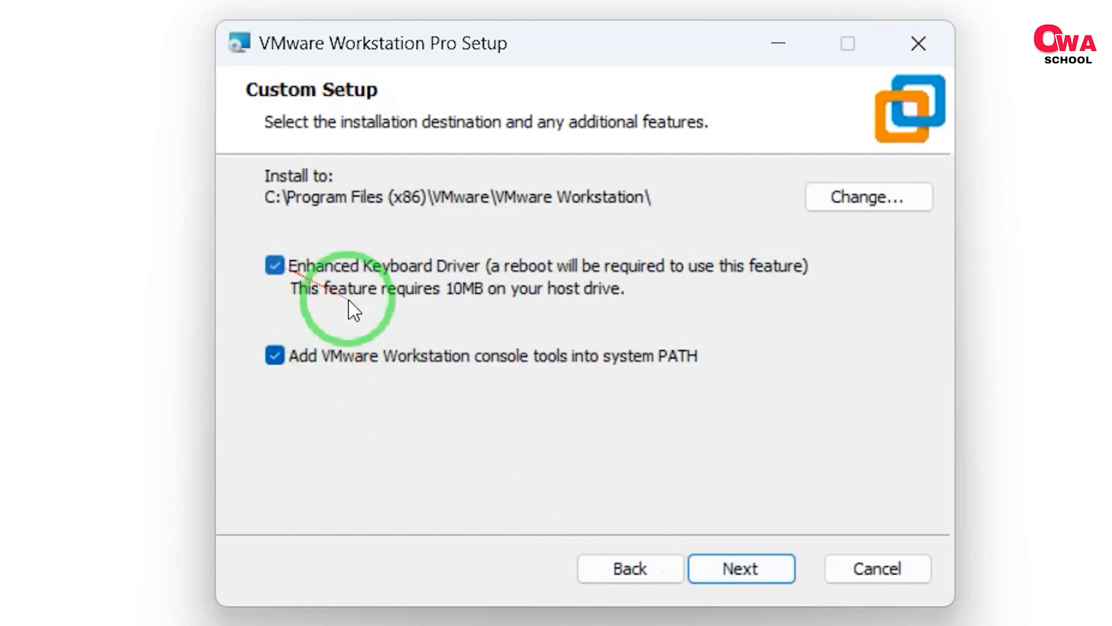
pyautogui.click(747, 569)
pyautogui.click(748, 569)
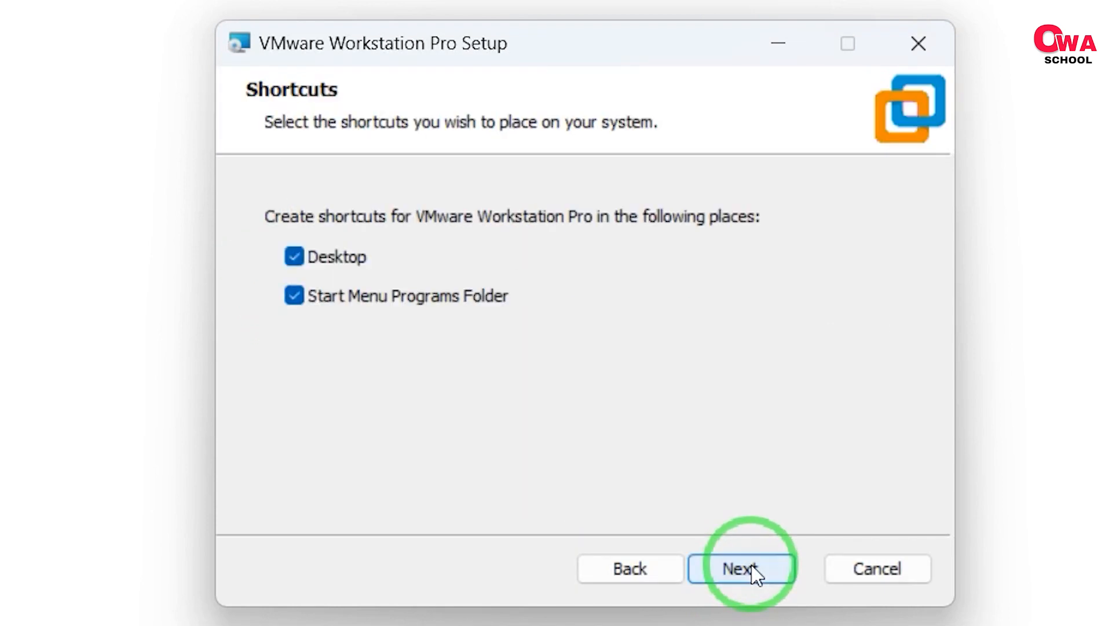
pyautogui.click(747, 569)
pyautogui.click(752, 567)
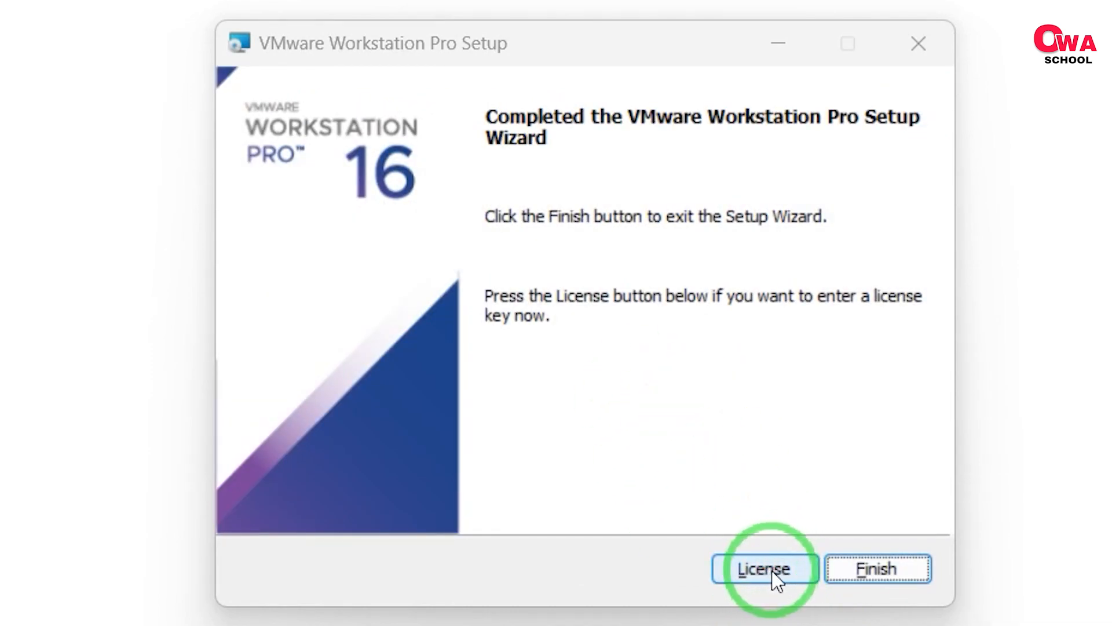
pyautogui.click(757, 575)
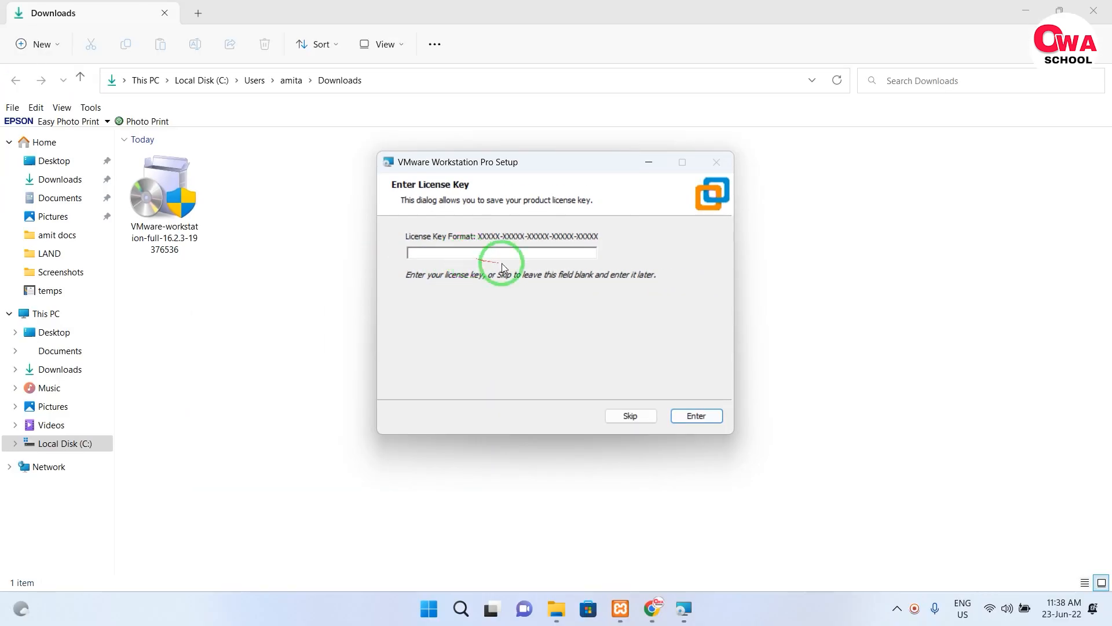
# - Search the web in a new browser tab for 'vmware 16 workstation license key'
pyautogui.click(653, 608)
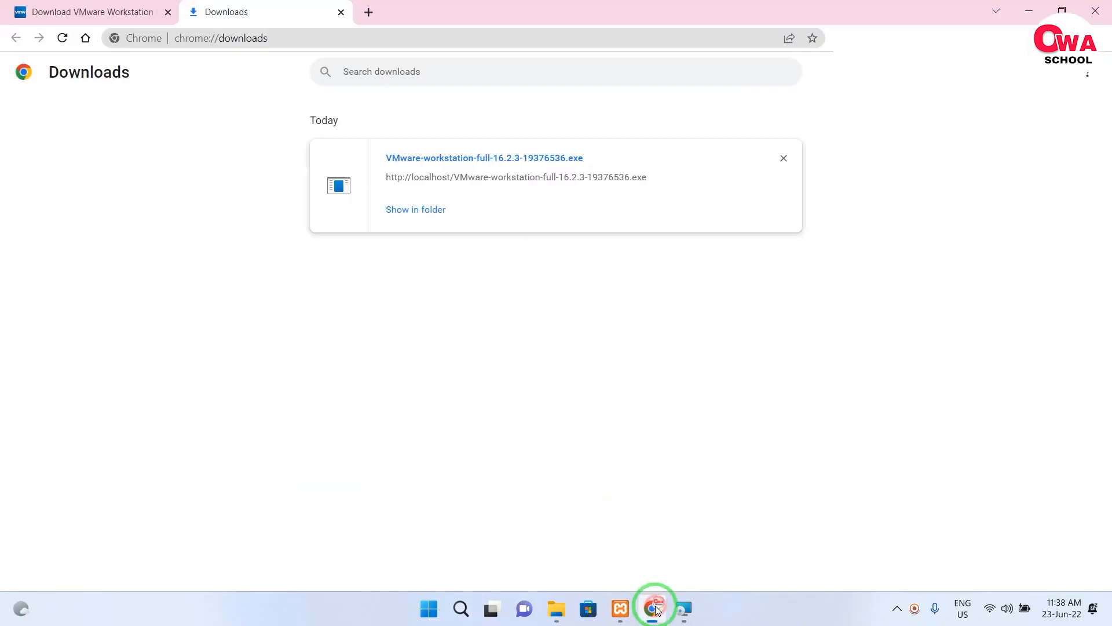
pyautogui.click(369, 13)
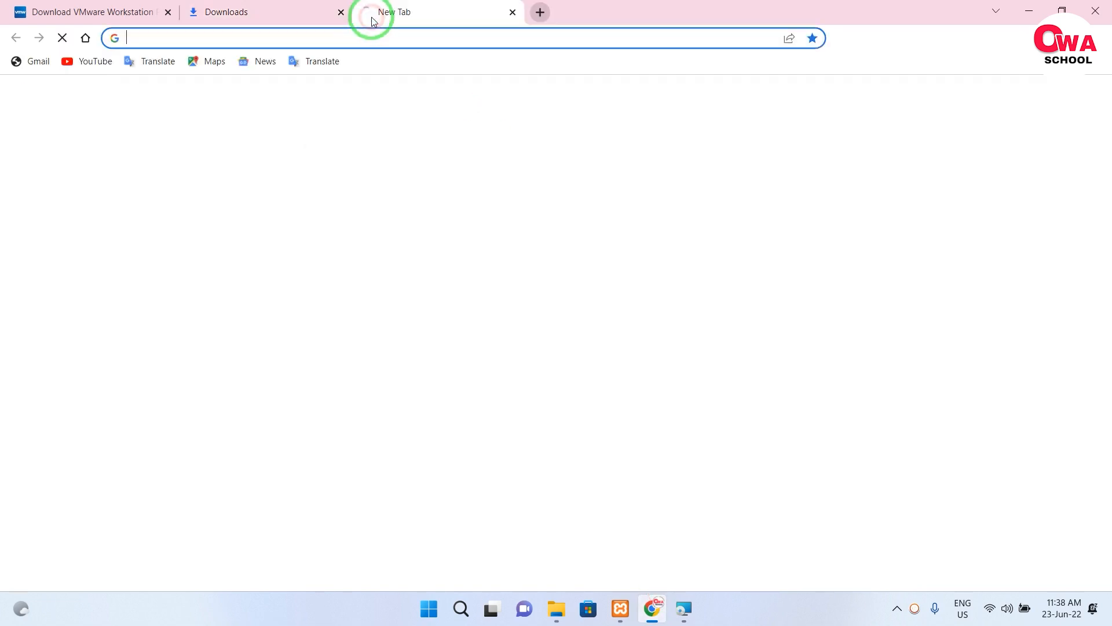
pyautogui.click(362, 39)
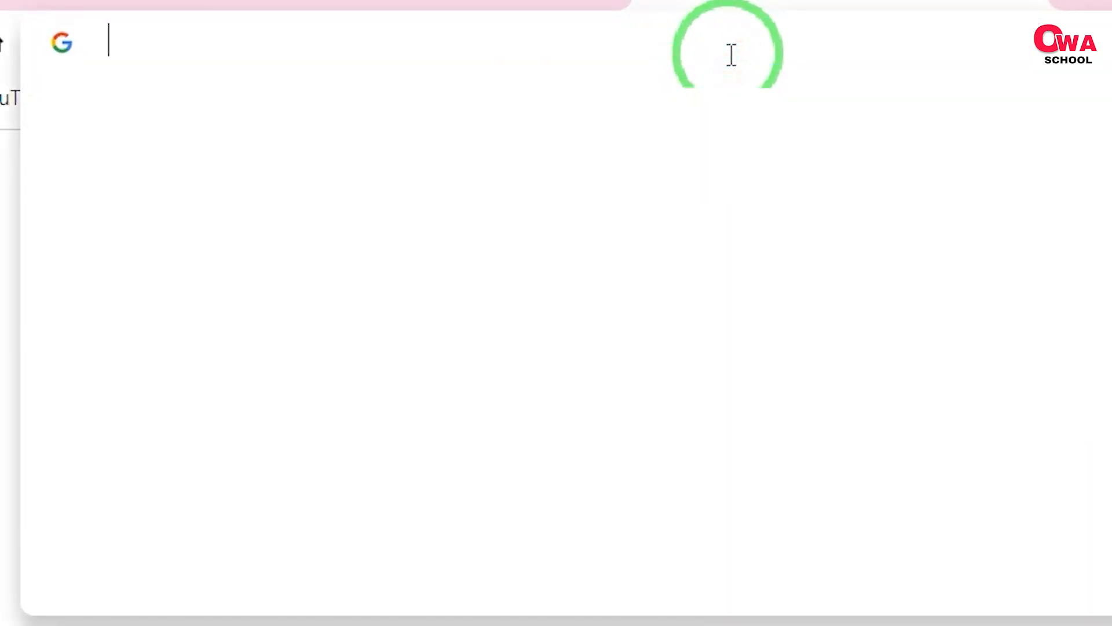
pyautogui.write('vmware 16 workstat')
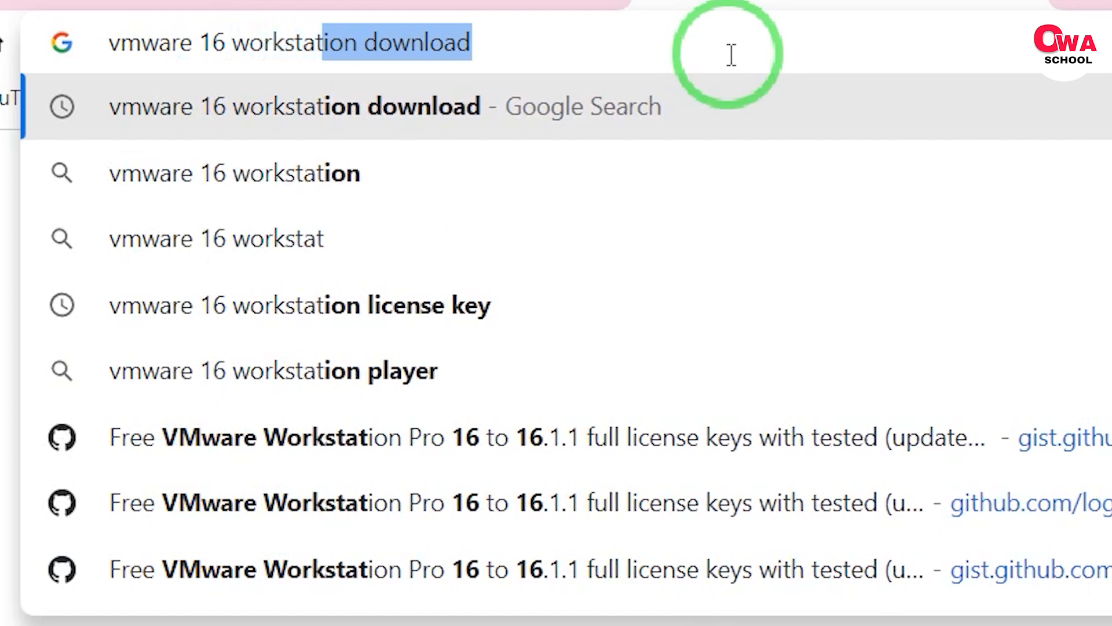
pyautogui.write('ion license key')
pyautogui.press('Return')
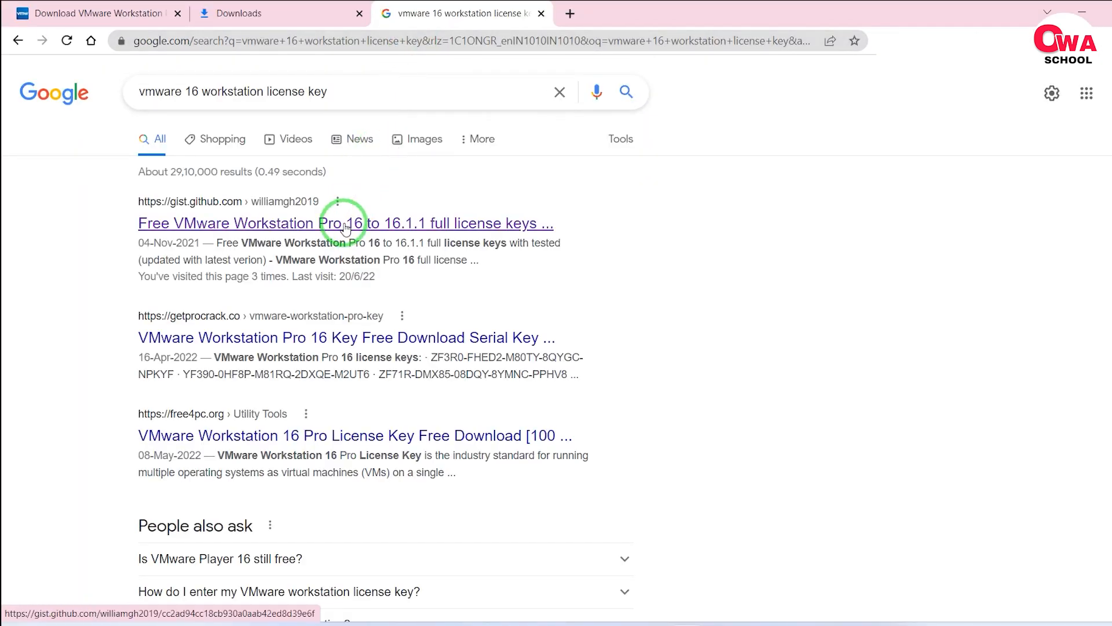
# - Copy a license key from the GitHub gist, then minimize the browser to reveal setup
pyautogui.click(224, 210)
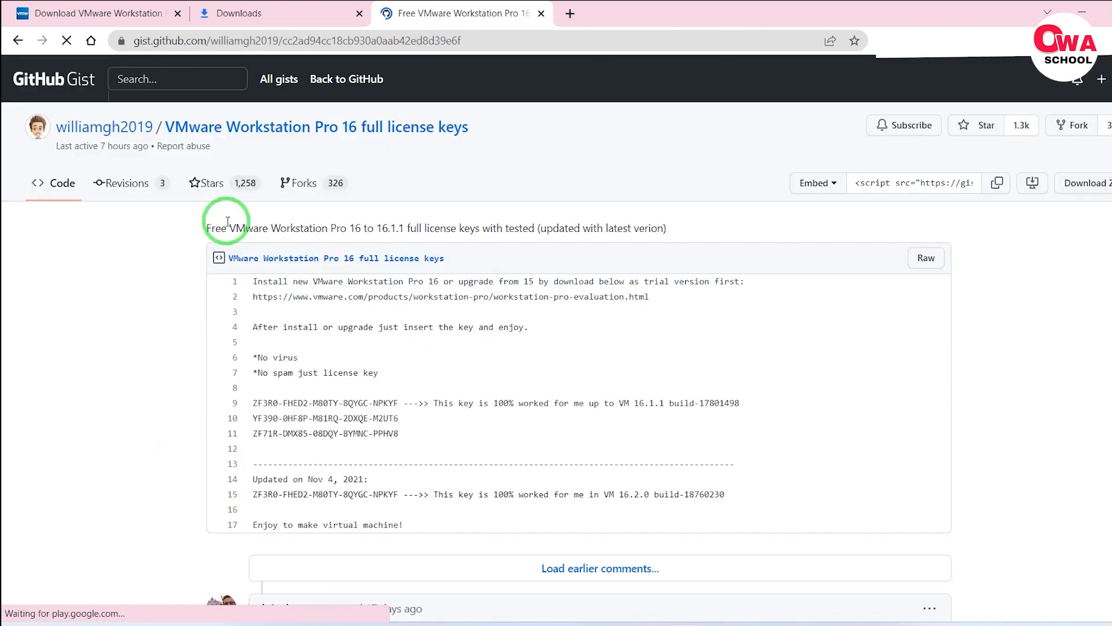
pyautogui.moveTo(253, 404); pyautogui.dragTo(373, 404)
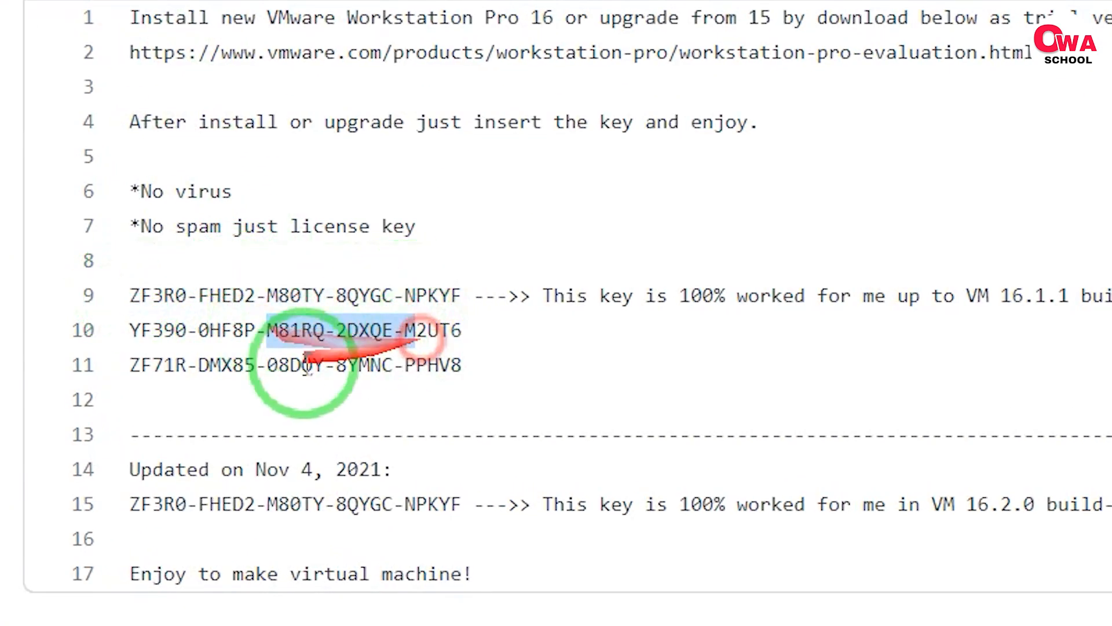
pyautogui.moveTo(402, 365); pyautogui.dragTo(268, 365)
pyautogui.moveTo(130, 295); pyautogui.dragTo(434, 294)
pyautogui.rightClick(433, 294)
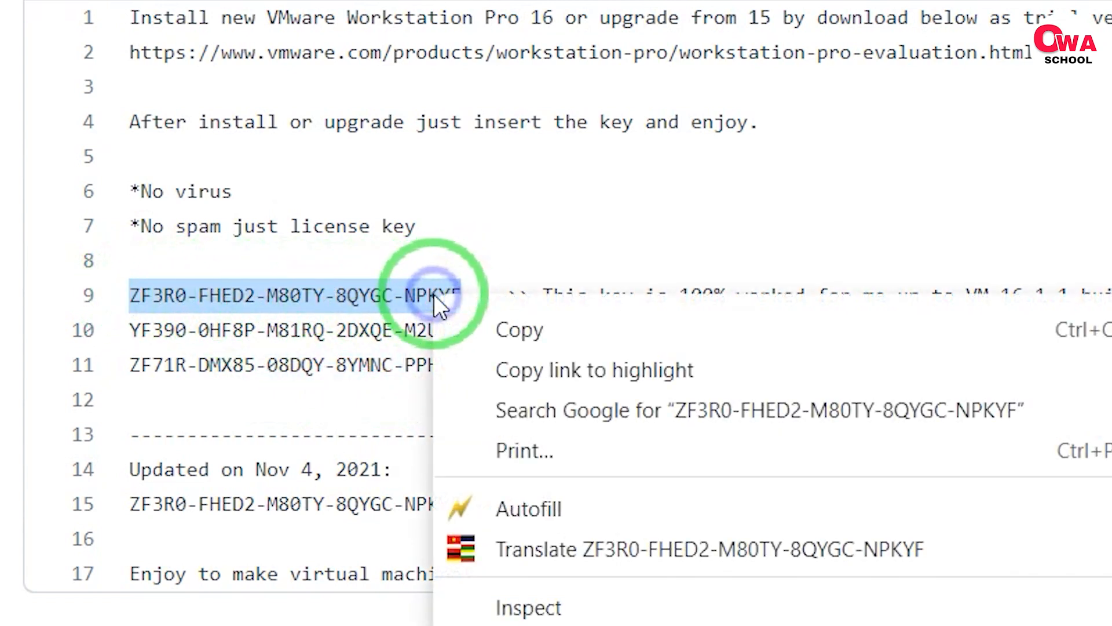
pyautogui.click(482, 331)
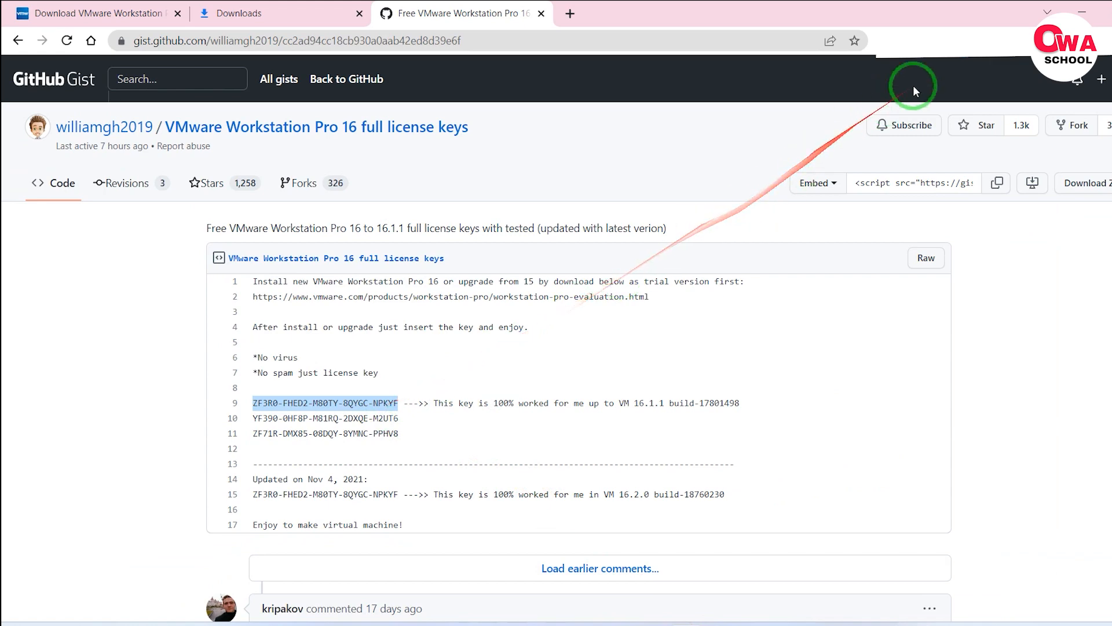
pyautogui.click(1081, 12)
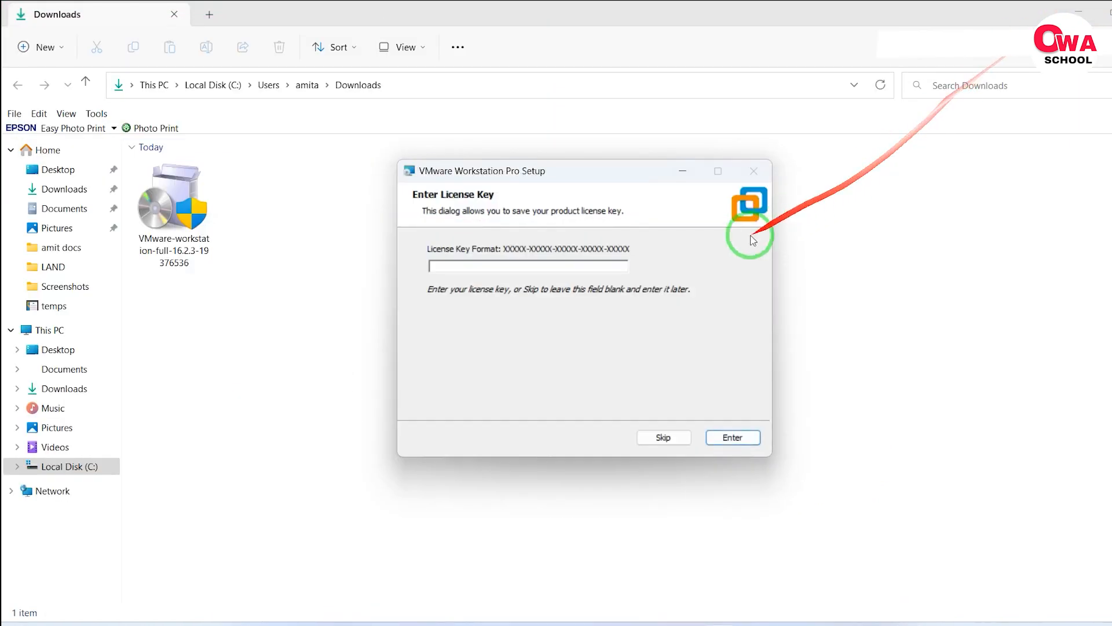
# - Paste the copied license key into the key field and submit it
pyautogui.click(596, 264)
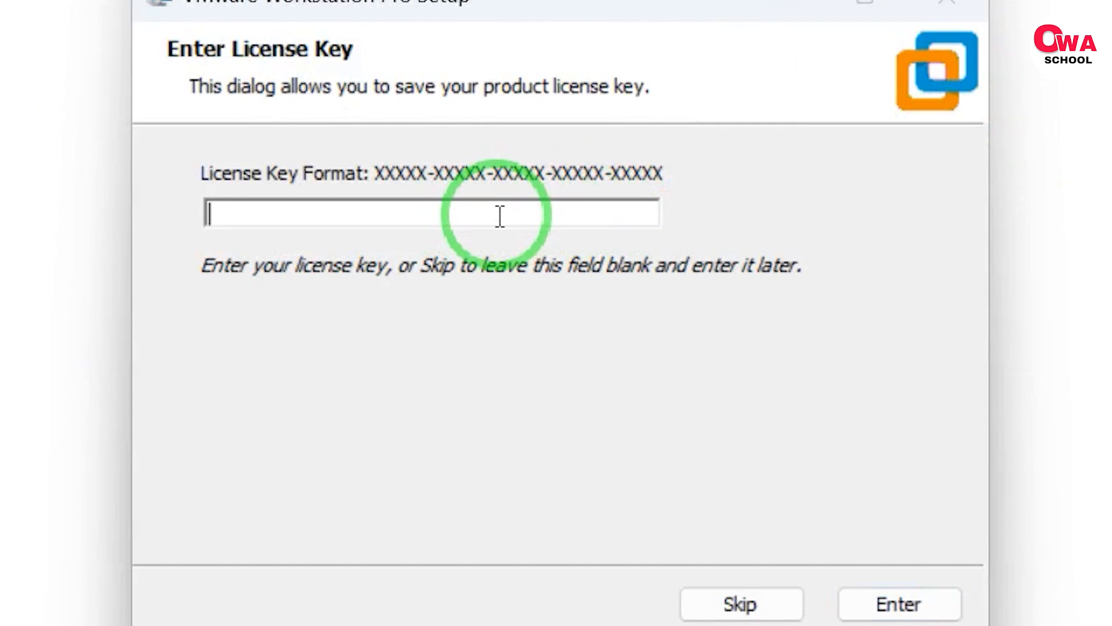
pyautogui.hotkey('ctrl', 'v')
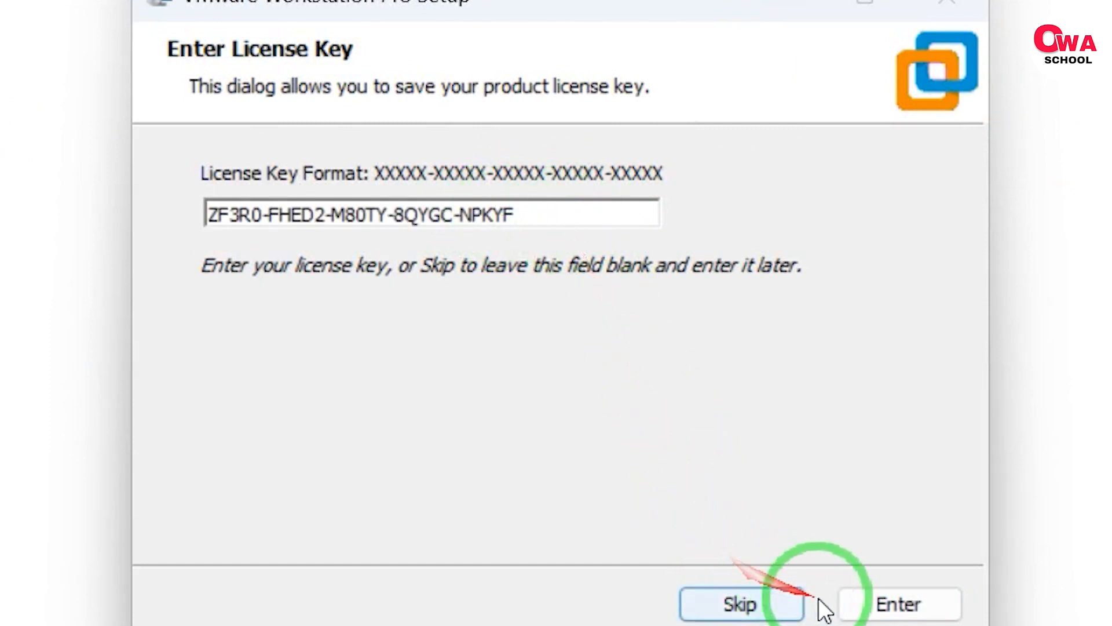
pyautogui.click(887, 597)
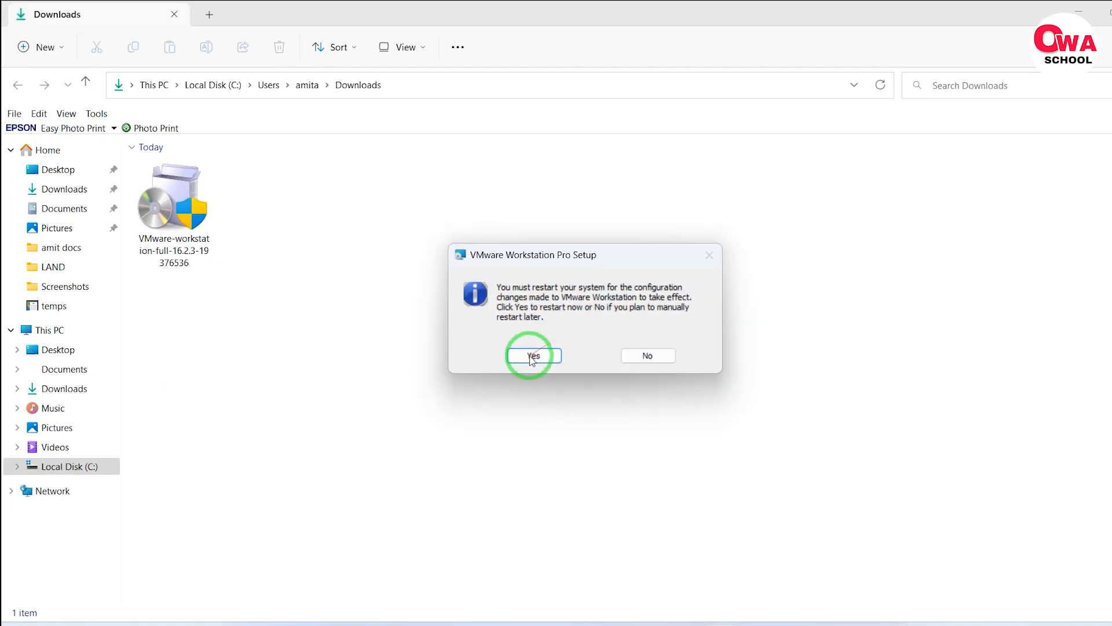
# - Accept the restart prompt so Windows reboots with VMware Workstation Pro installed
pyautogui.click(532, 356)
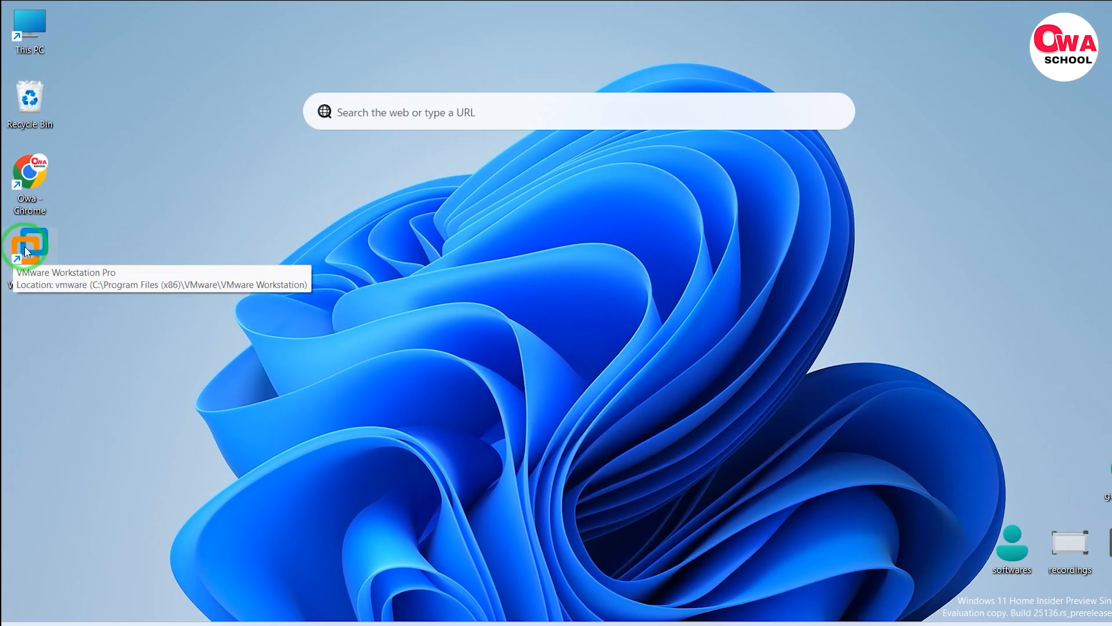
# - Launch VMware Workstation Pro from its desktop shortcut
pyautogui.click(26, 251)
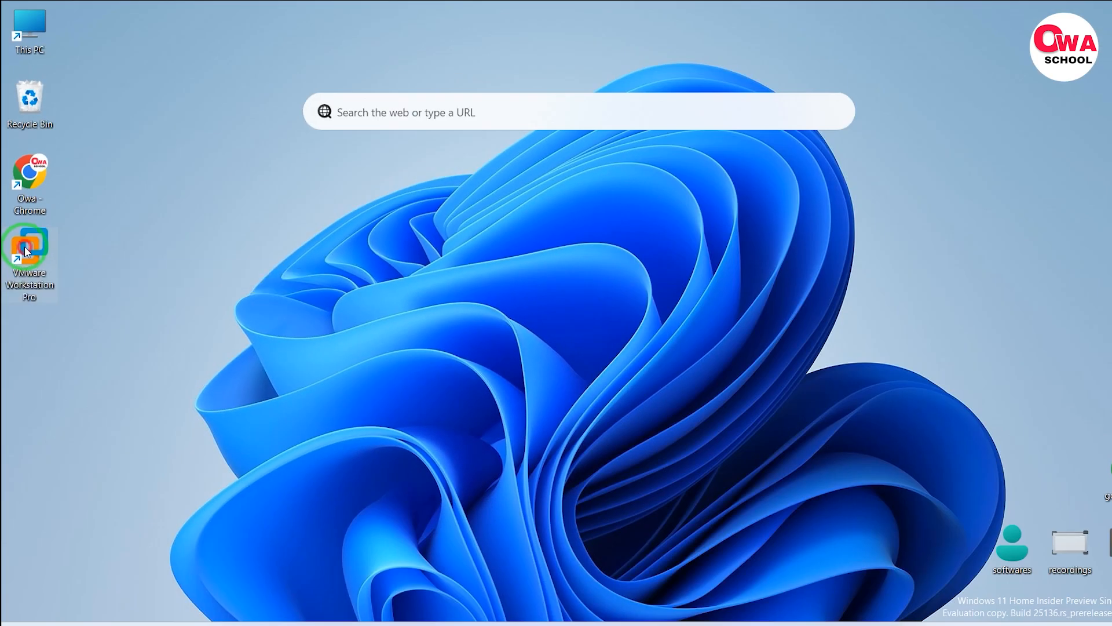
pyautogui.doubleClick(36, 266)
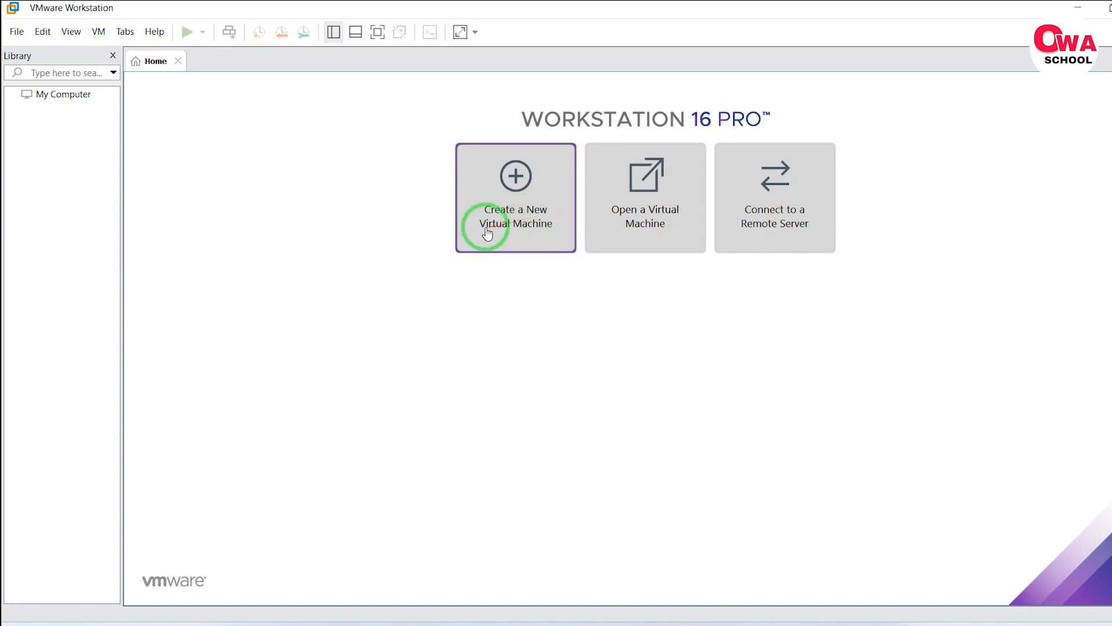
# - Begin a Typical new virtual machine, choosing to install the operating system later
pyautogui.click(523, 203)
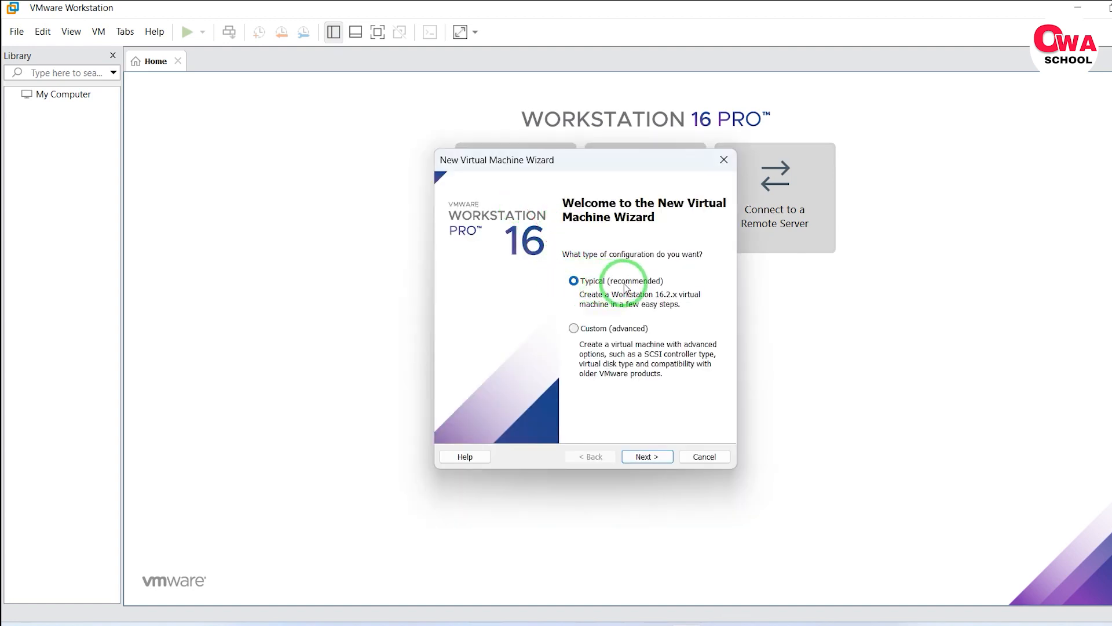
pyautogui.click(637, 458)
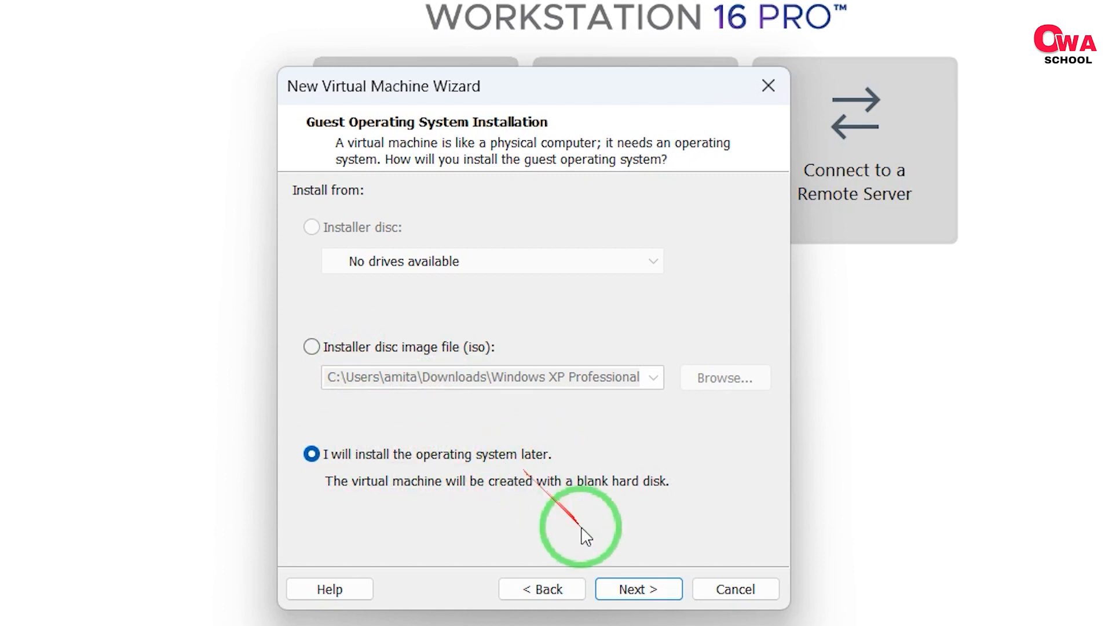
pyautogui.click(637, 589)
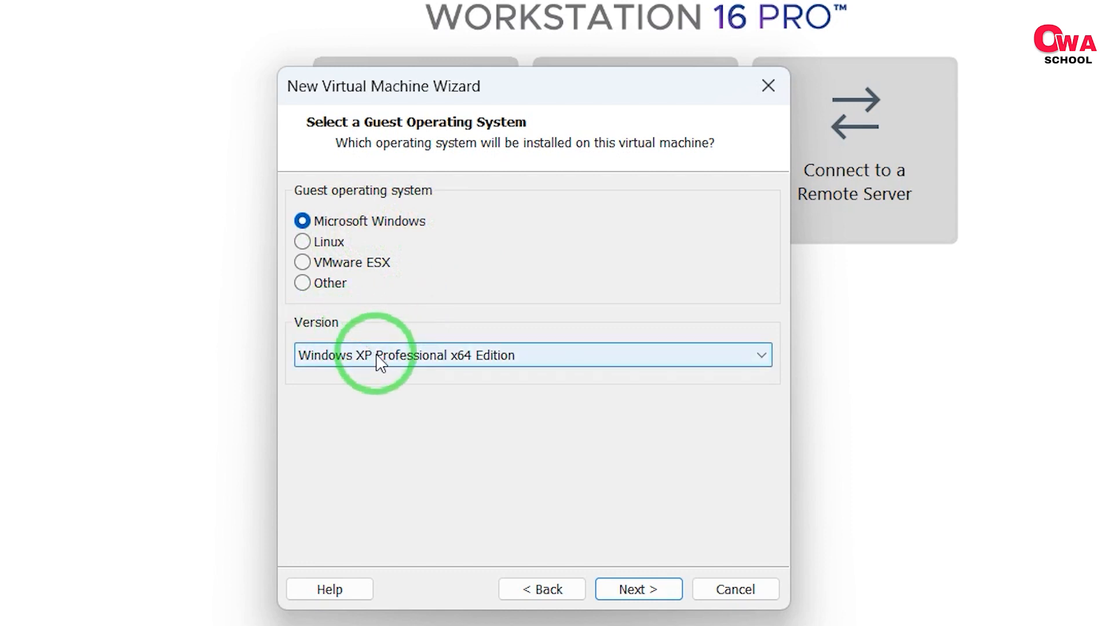
# - Browse the Windows and Linux version lists, leaving Linux set to Ubuntu
pyautogui.click(536, 358)
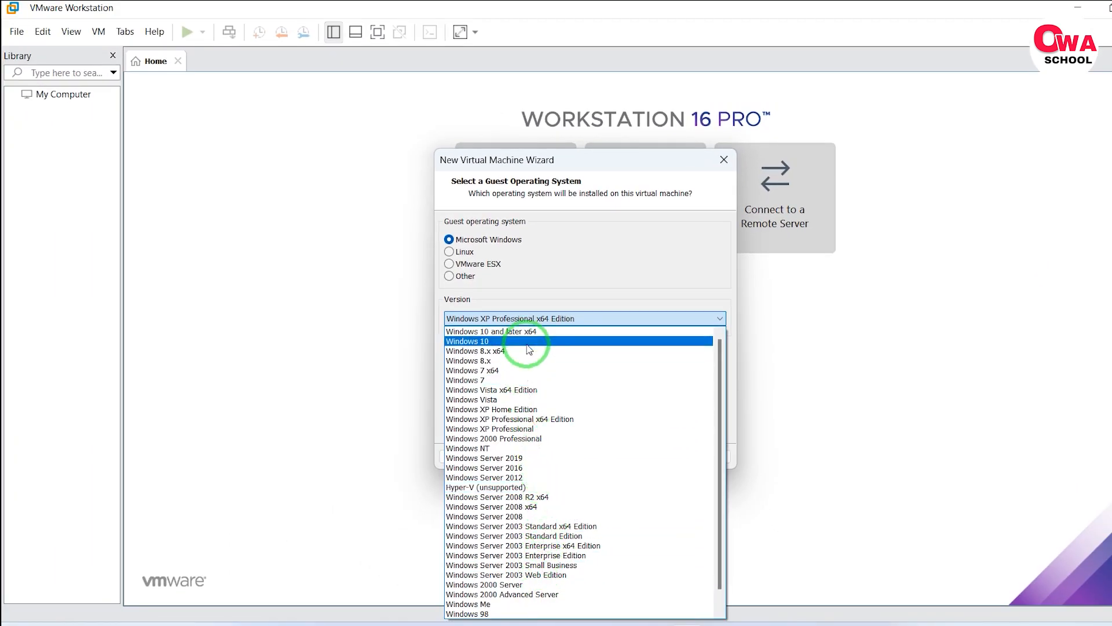
pyautogui.click(527, 294)
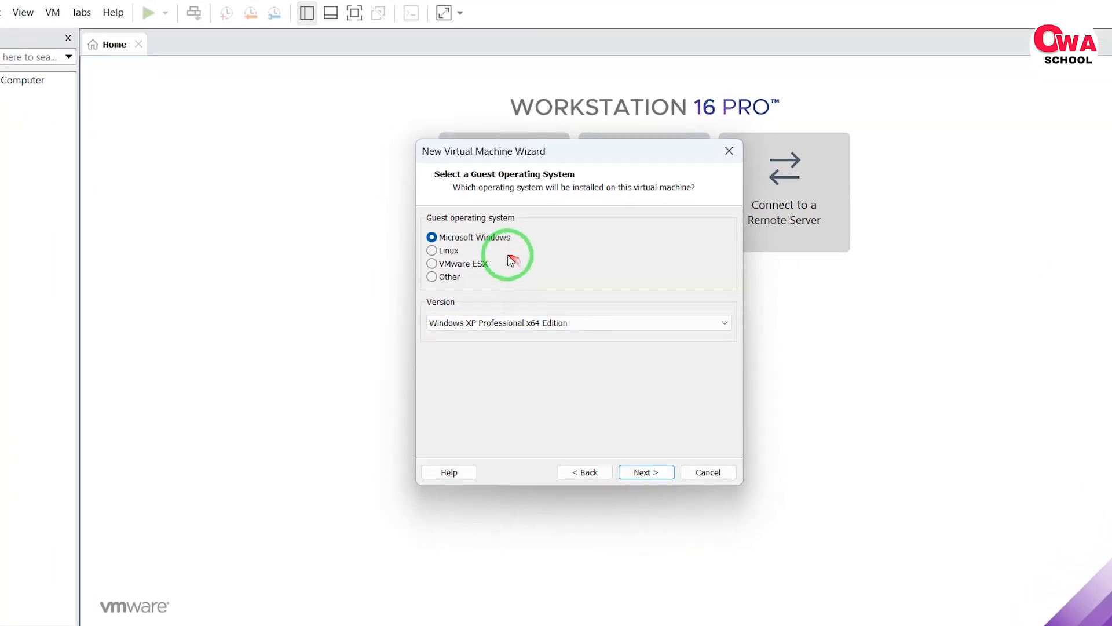
pyautogui.click(448, 252)
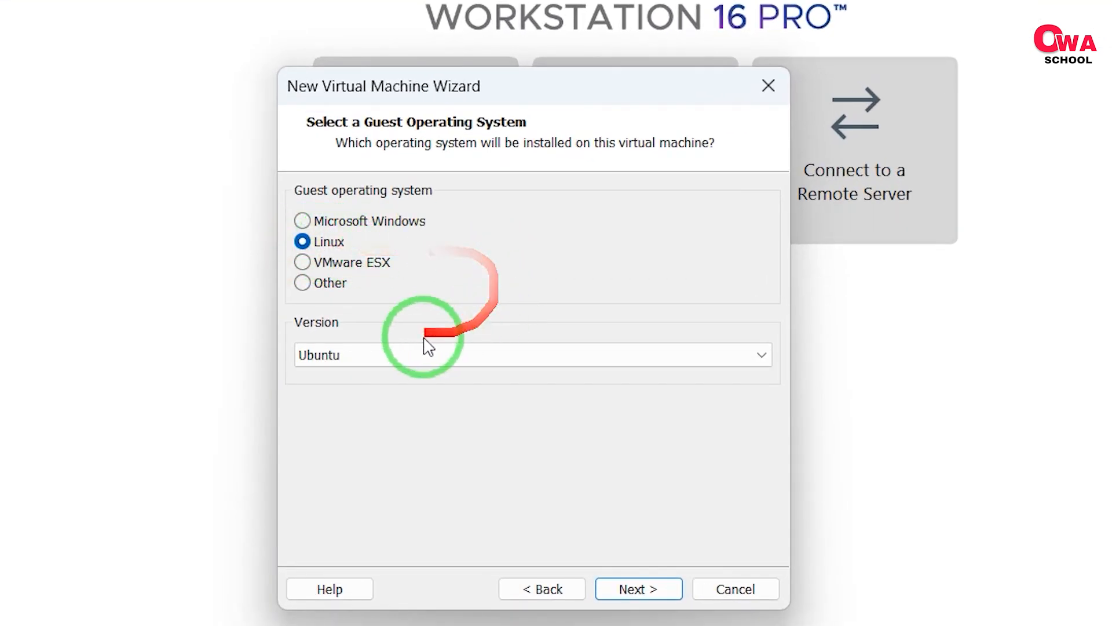
pyautogui.click(339, 354)
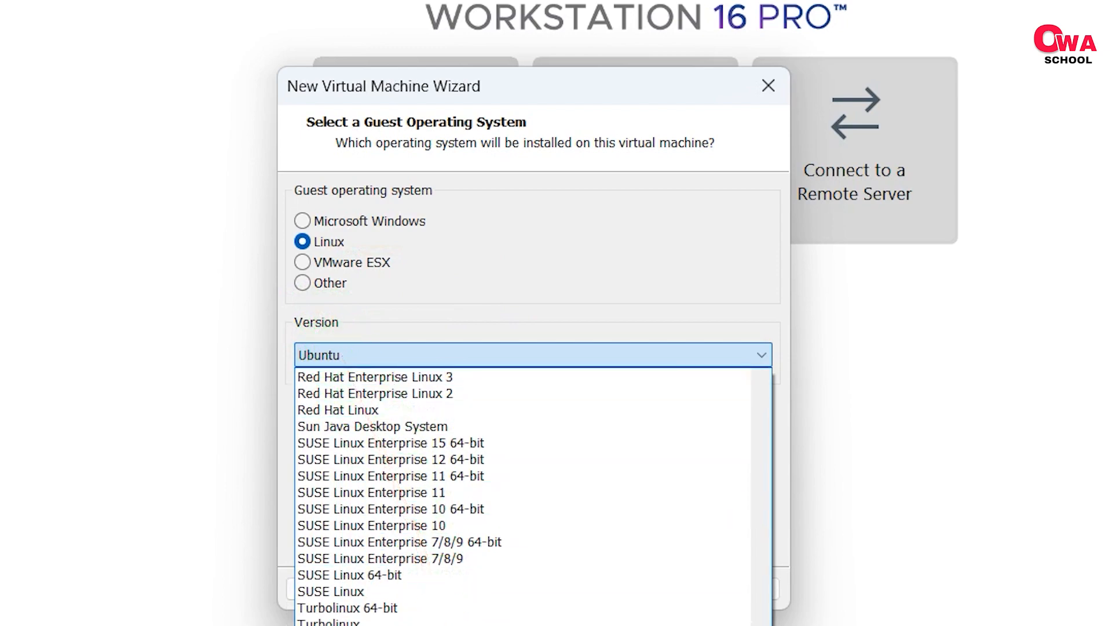
pyautogui.scroll(8, 530, 620)
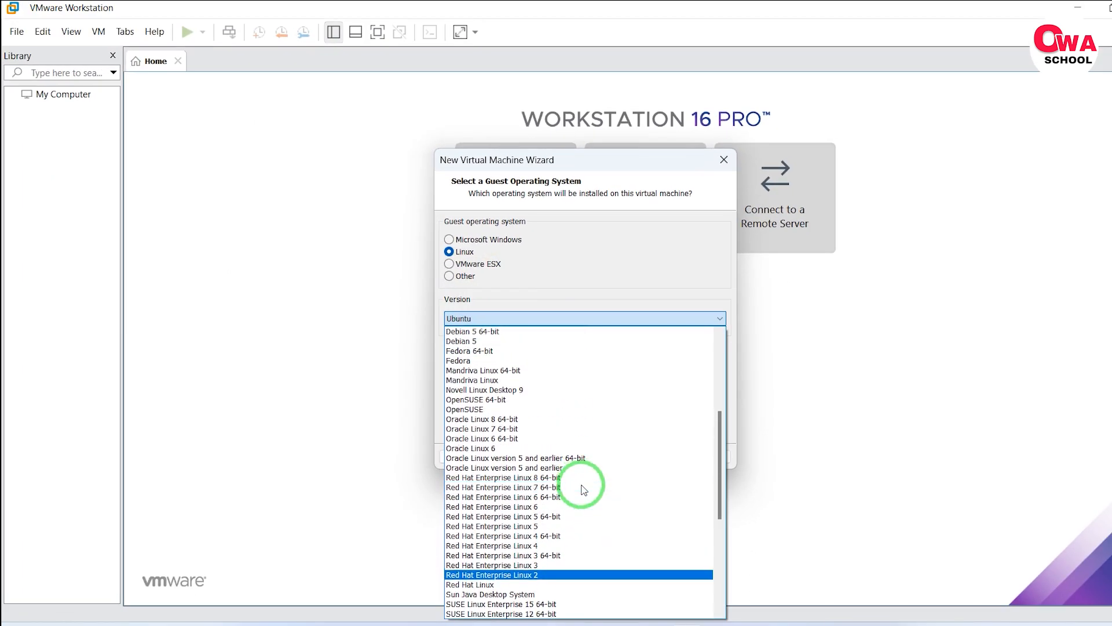
pyautogui.scroll(7, 583, 490)
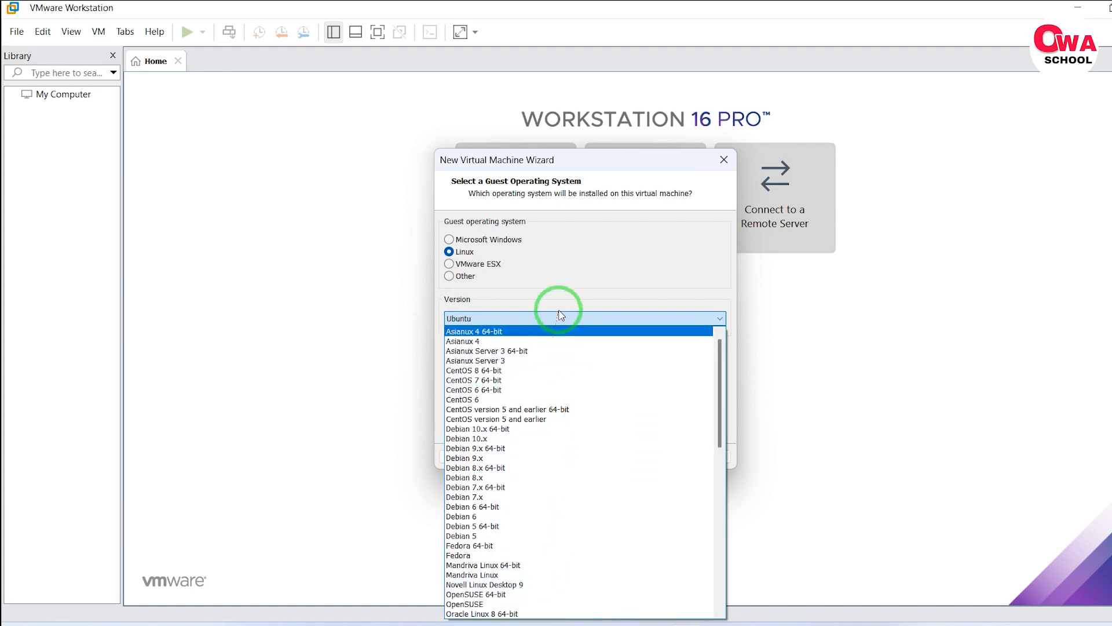
pyautogui.click(563, 286)
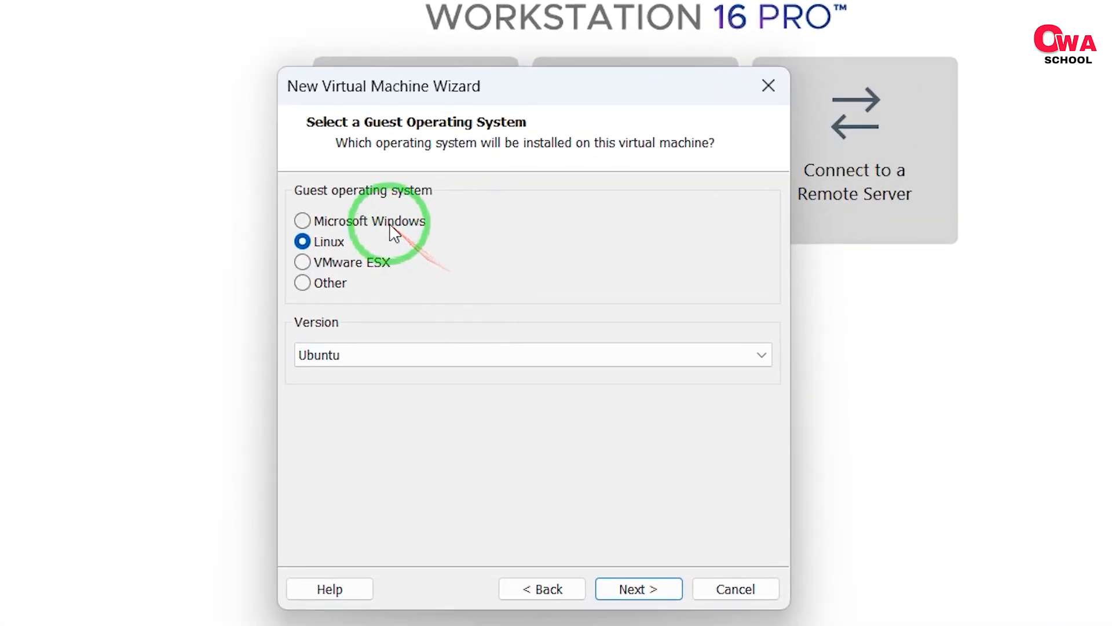
# - Set the guest OS to Microsoft Windows, version Windows XP Professional x64 Edition
pyautogui.click(302, 221)
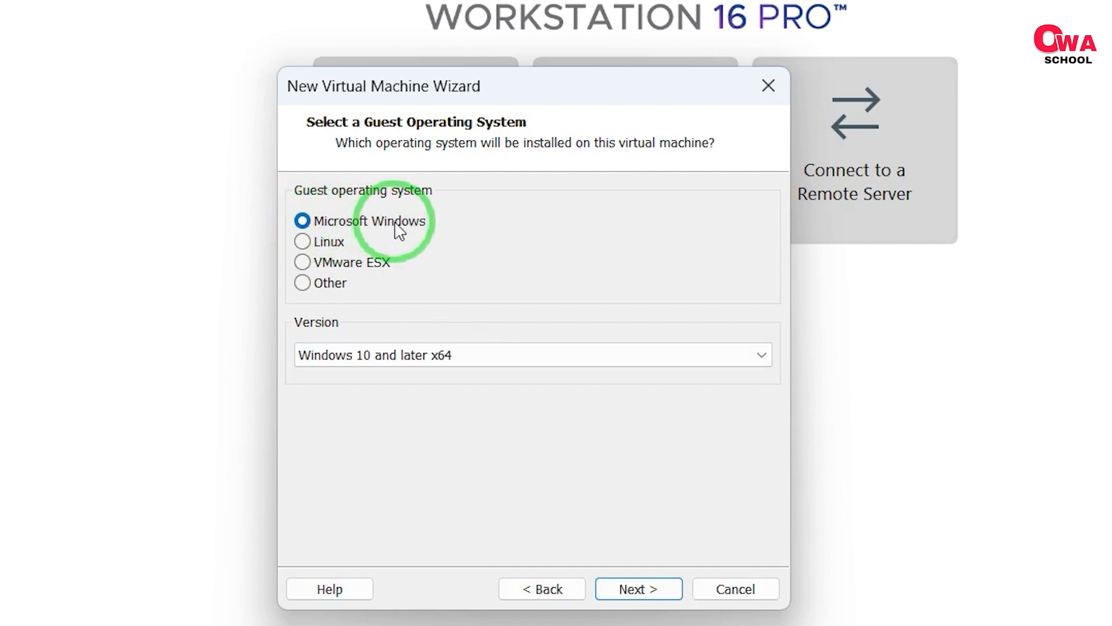
pyautogui.click(441, 351)
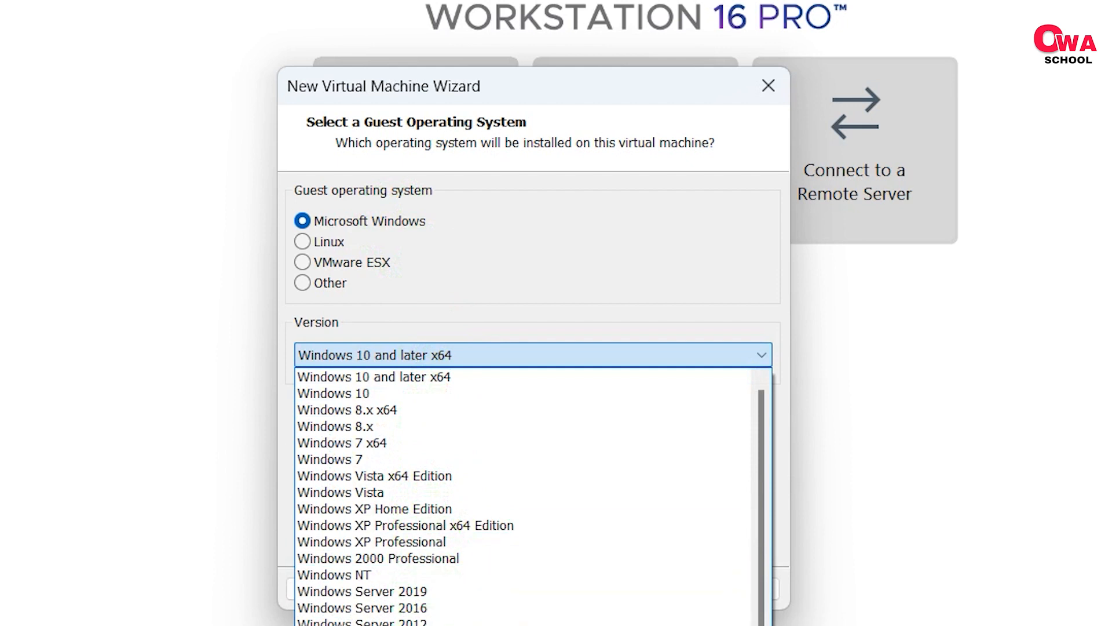
pyautogui.click(481, 526)
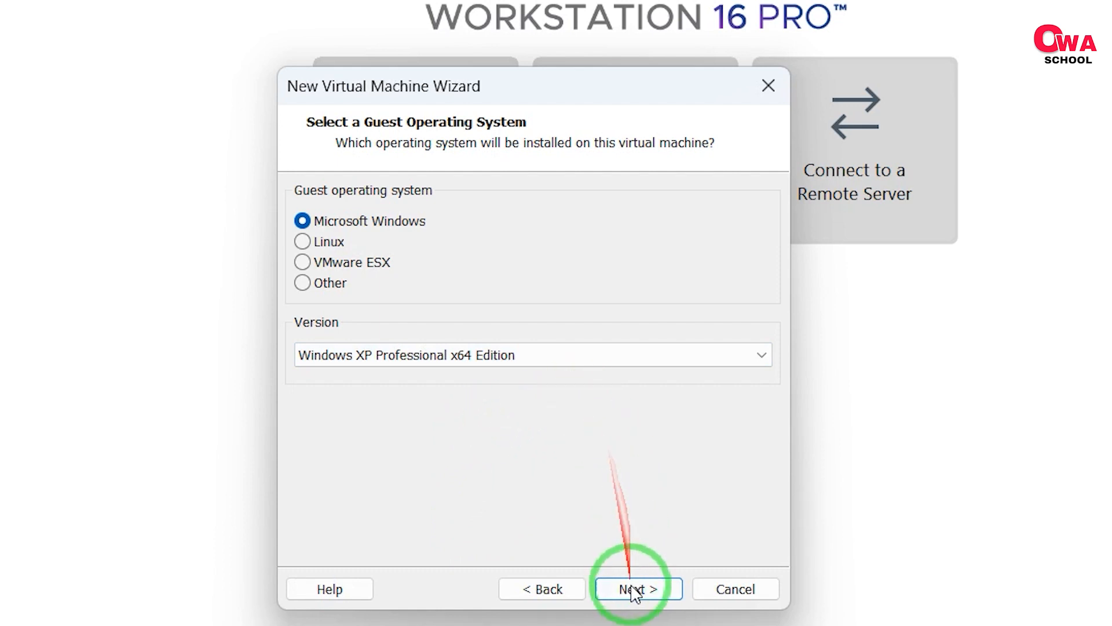
# - Name the virtual machine 'windows xp' and check its Virtual Machines\windows xp location path
pyautogui.click(648, 589)
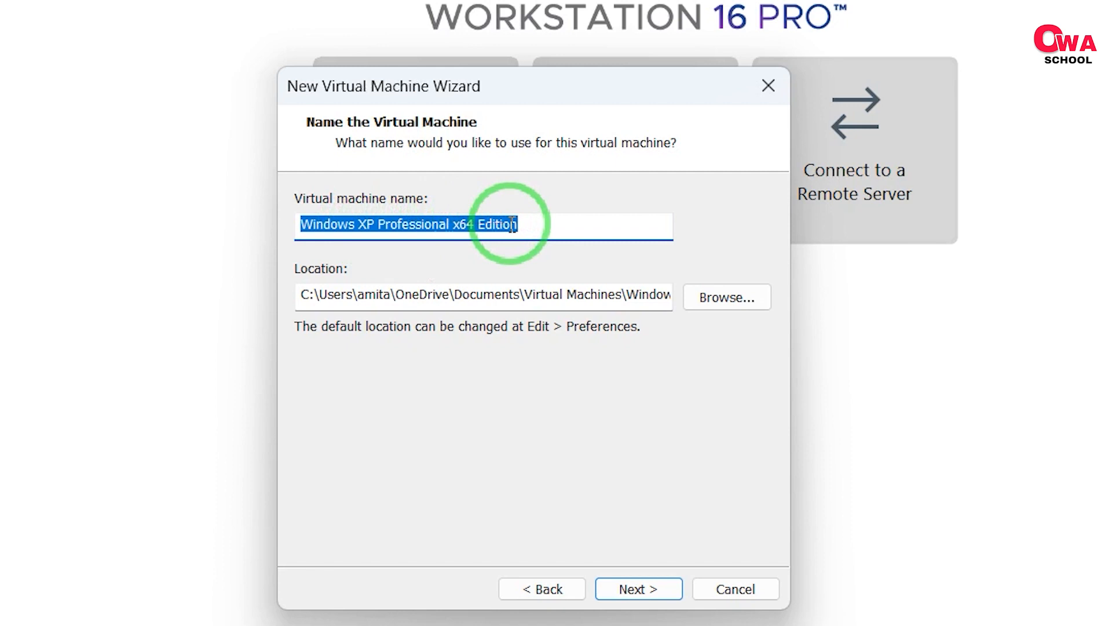
pyautogui.write('windows xp')
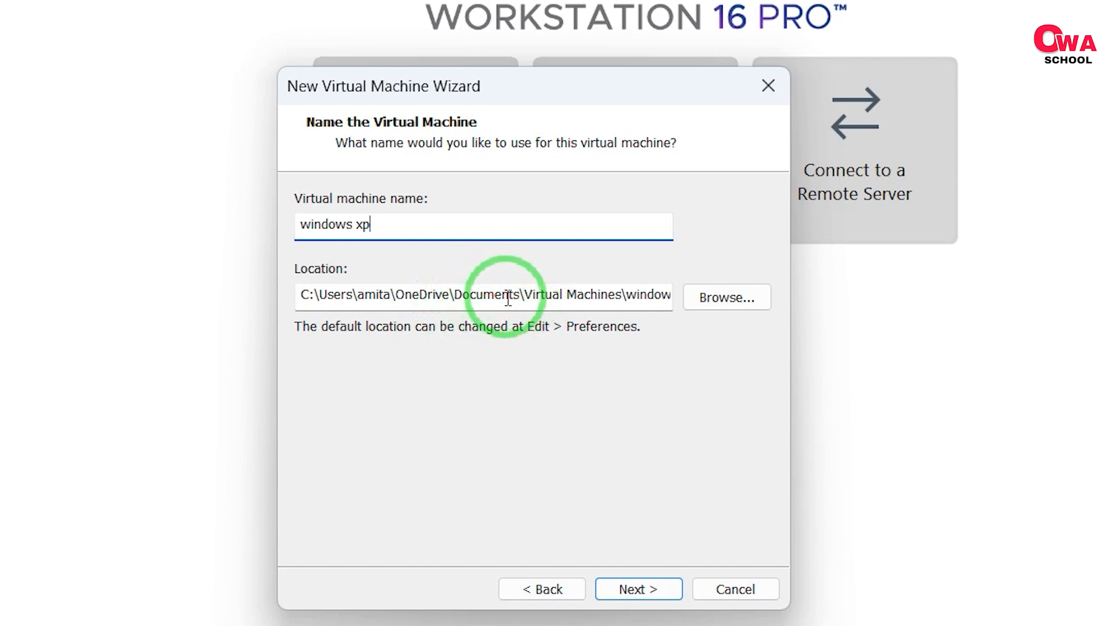
pyautogui.click(644, 294)
pyautogui.moveTo(645, 295)
pyautogui.mouseDown()
pyautogui.moveTo(687, 294)
pyautogui.moveTo(651, 294)
pyautogui.mouseUp()
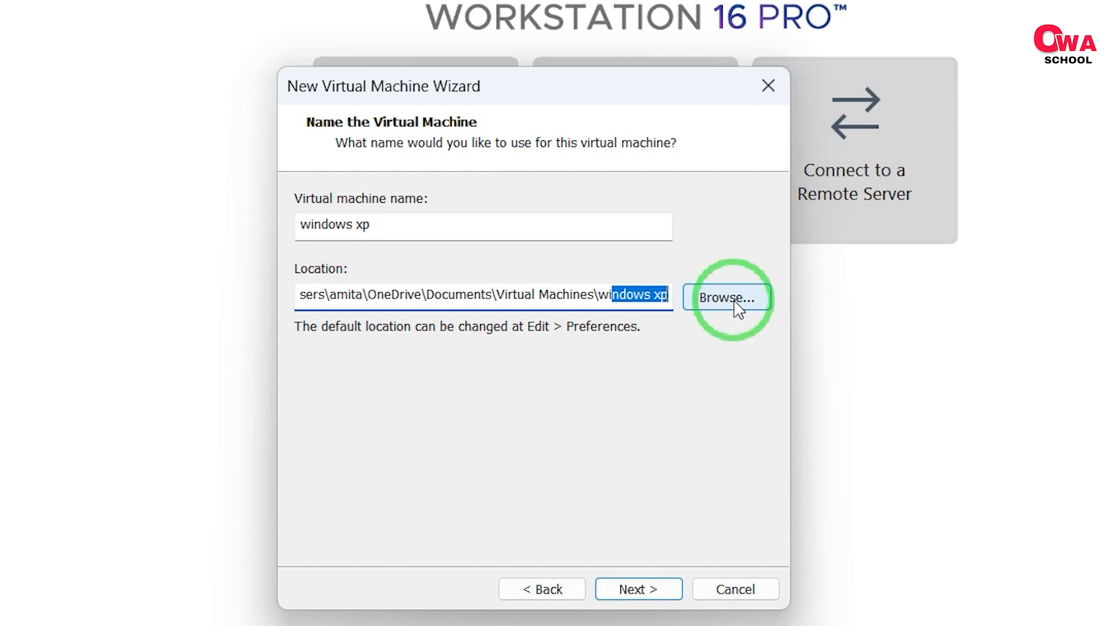
pyautogui.click(688, 355)
pyautogui.click(686, 354)
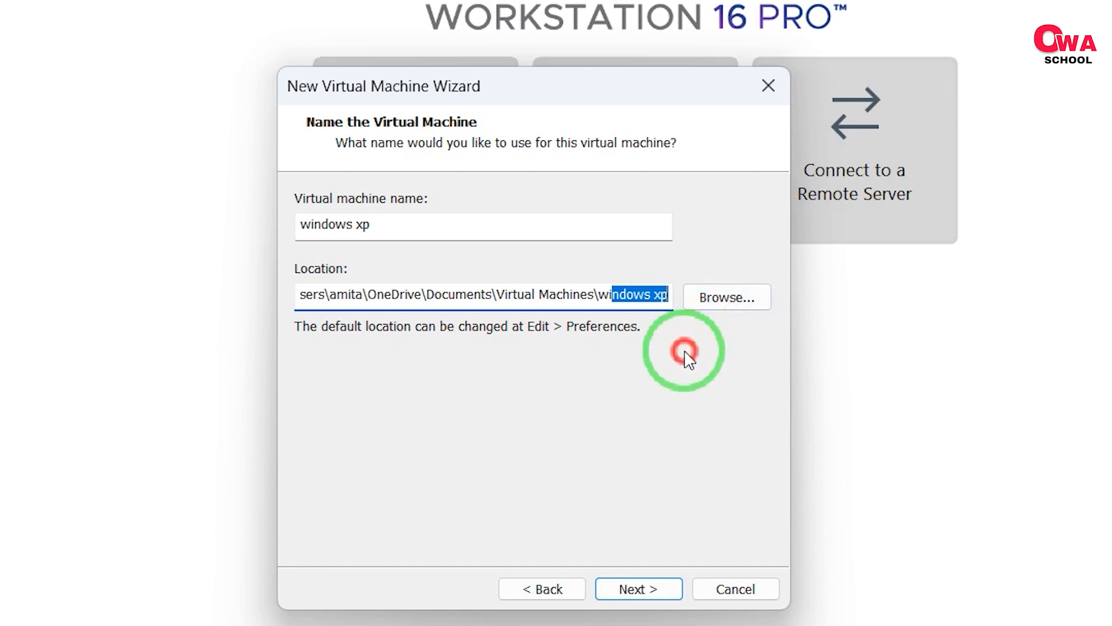
pyautogui.click(596, 295)
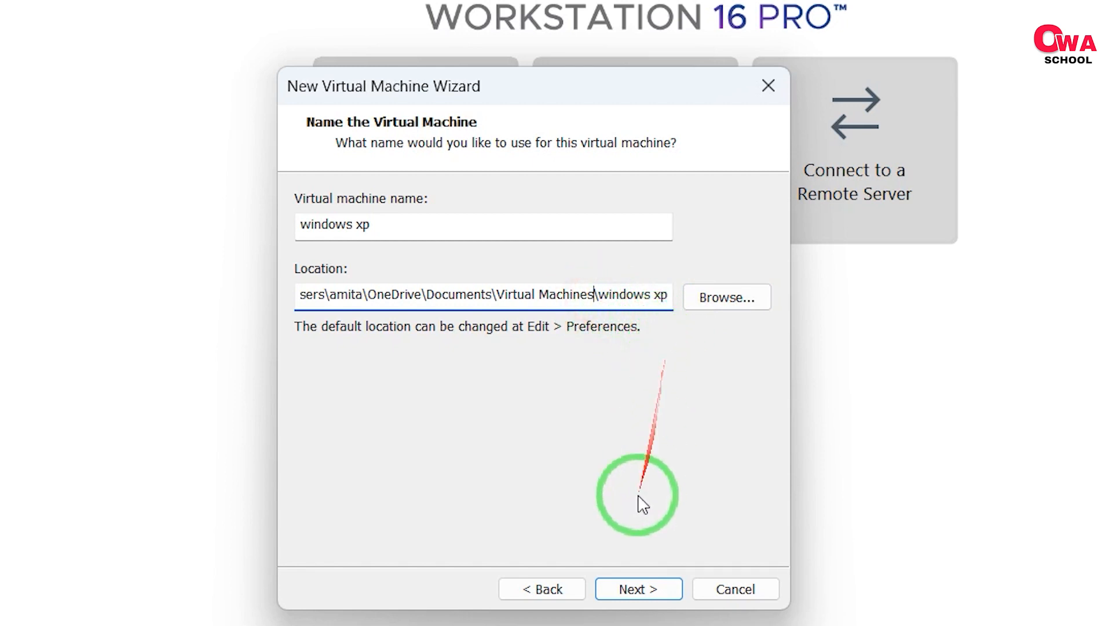
pyautogui.click(640, 591)
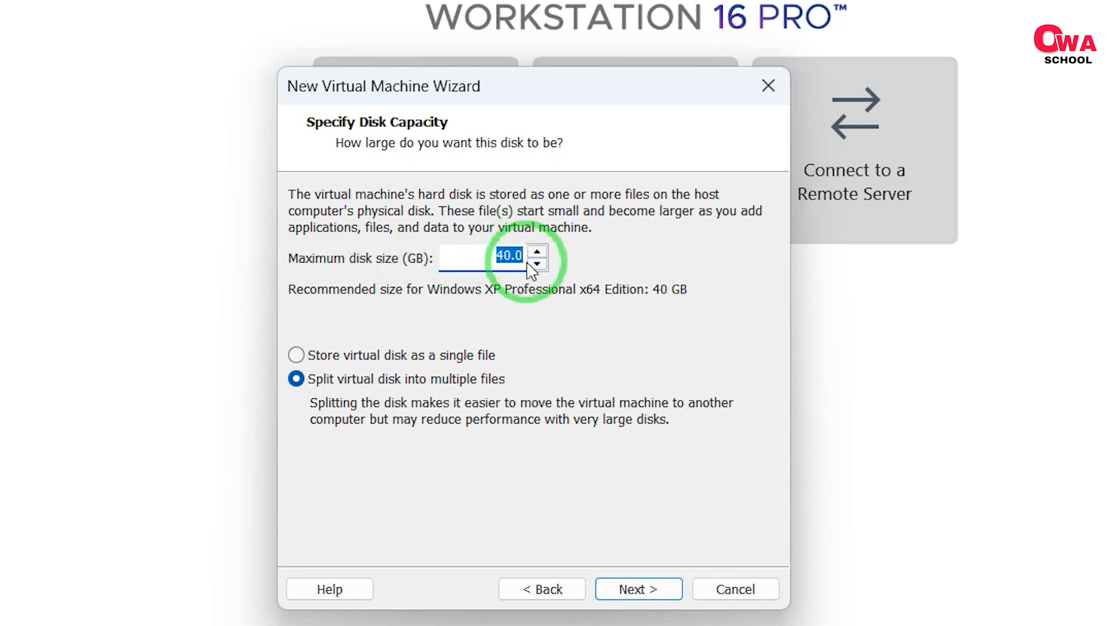
# - Change the maximum disk size from 50 to 40 GB, split into multiple files
pyautogui.write('50')
pyautogui.click(506, 259)
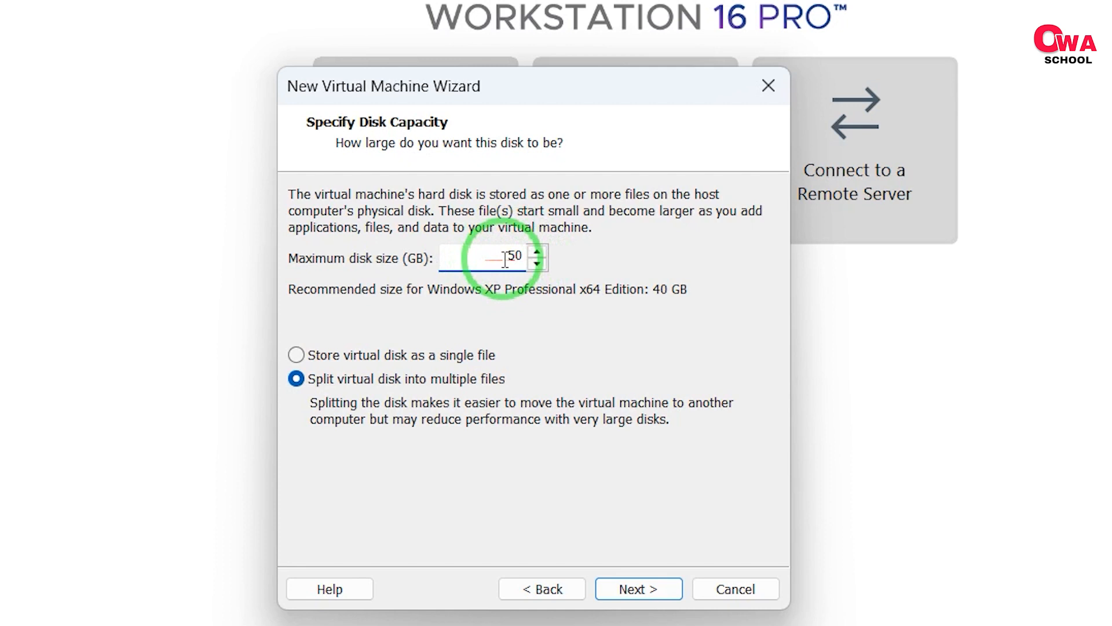
pyautogui.doubleClick(513, 256)
pyautogui.write('40')
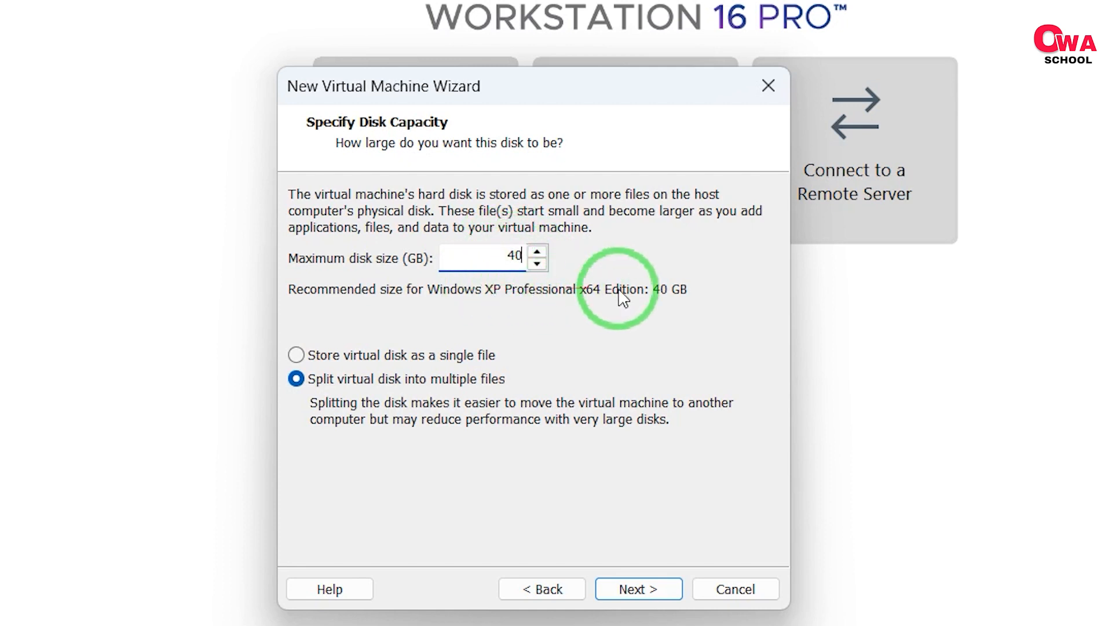
pyautogui.click(630, 589)
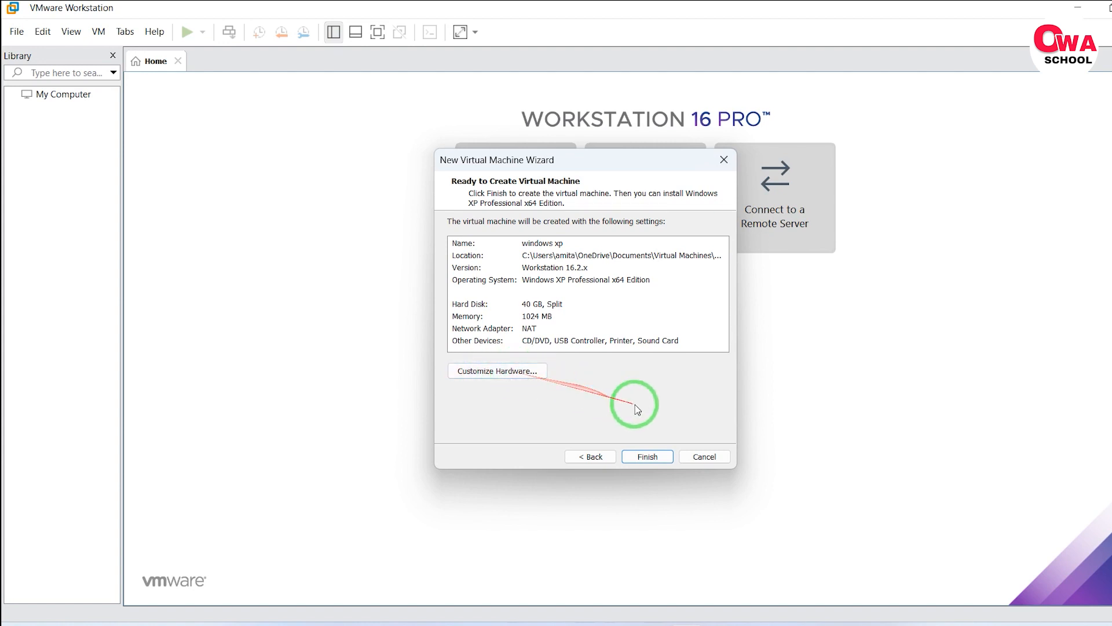
# - Finish the wizard to create the windows xp VM with 40 GB split disk, 1024 MB memory and NAT
pyautogui.click(645, 458)
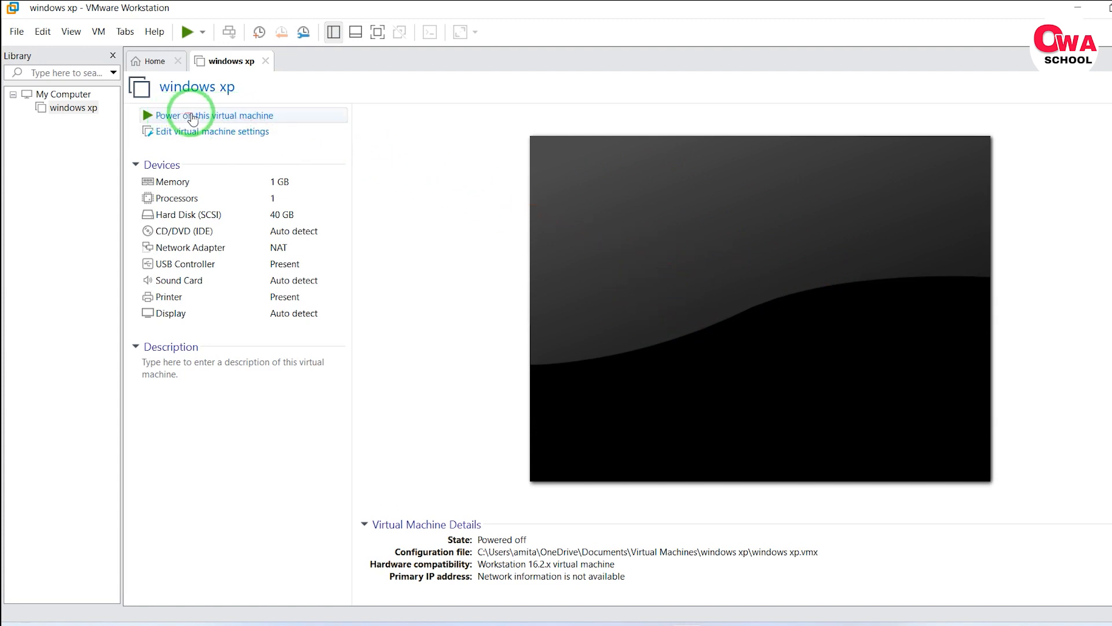
# - Power on the windows xp VM, then close its tab with Power Off and exit VMware Workstation
pyautogui.click(250, 118)
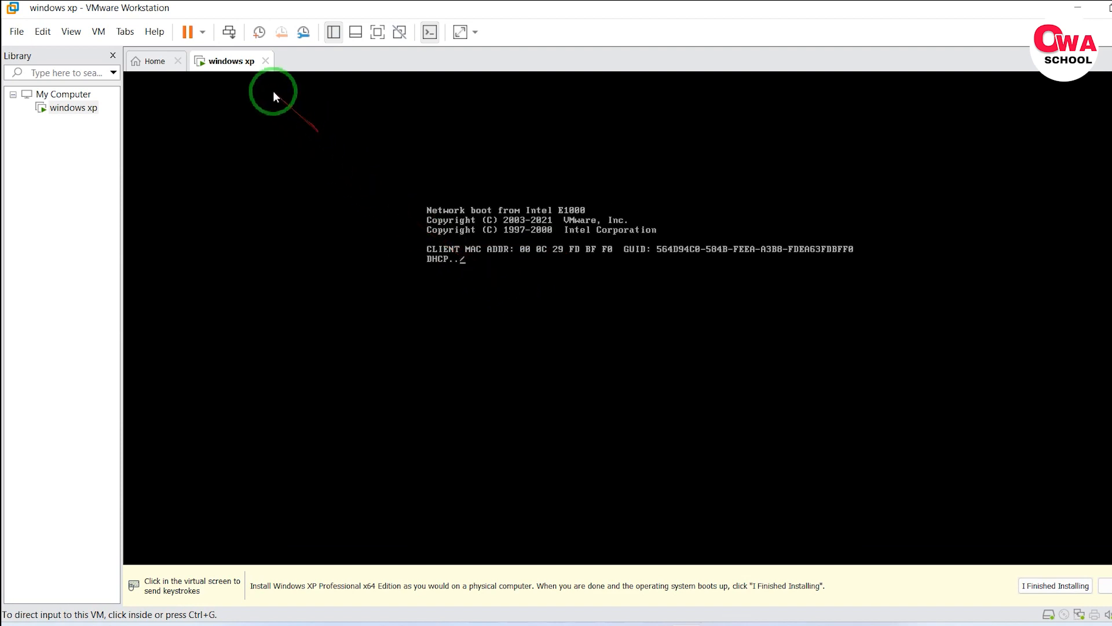
pyautogui.click(265, 61)
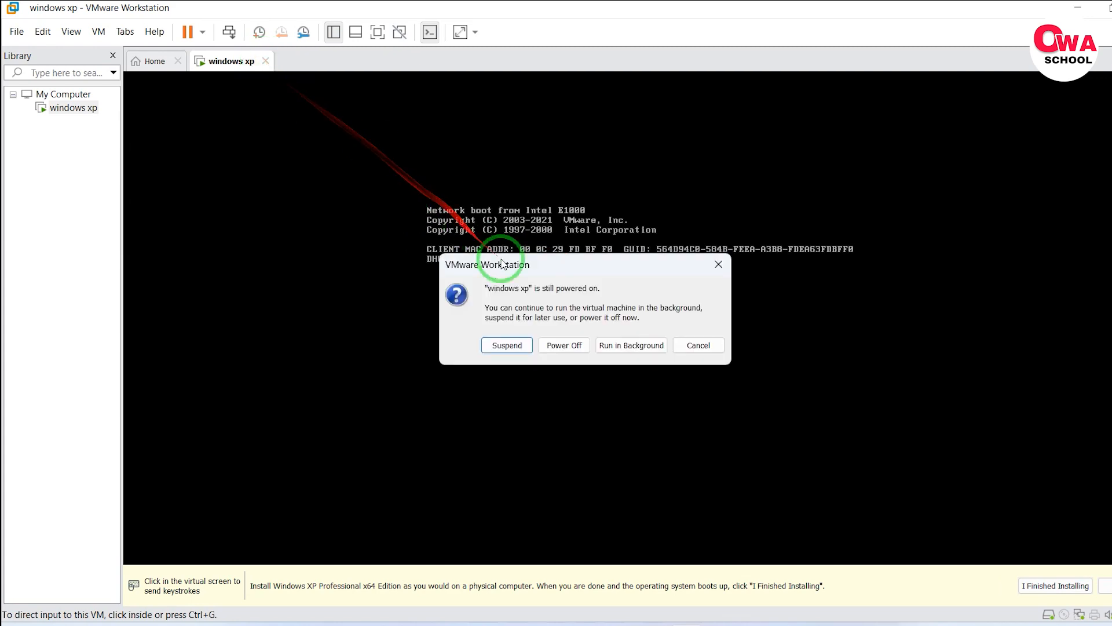
pyautogui.click(565, 345)
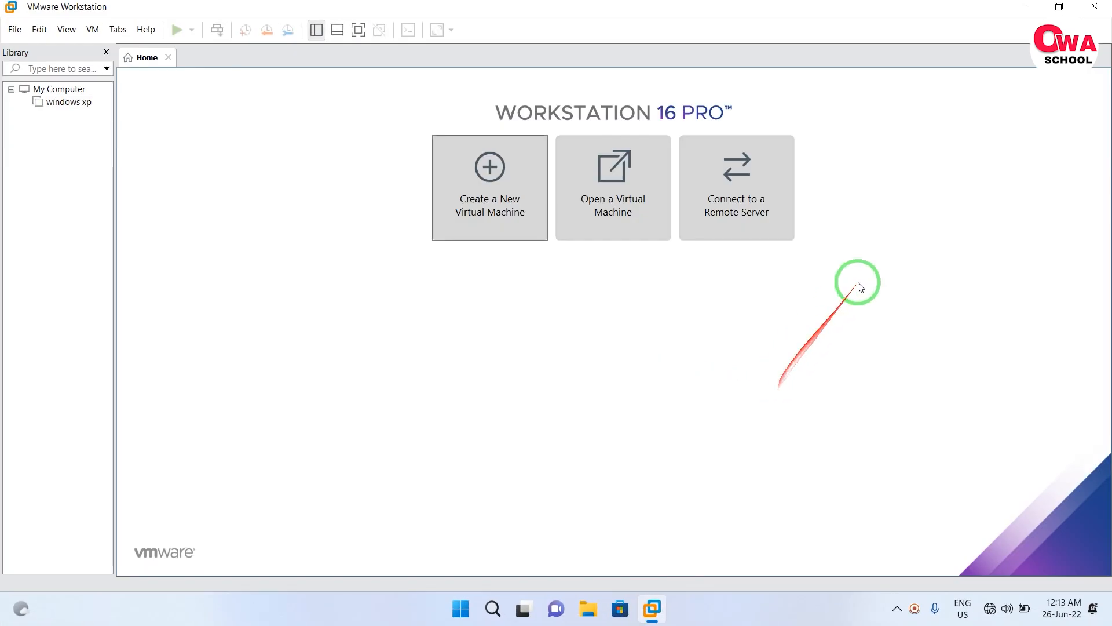
pyautogui.click(1091, 8)
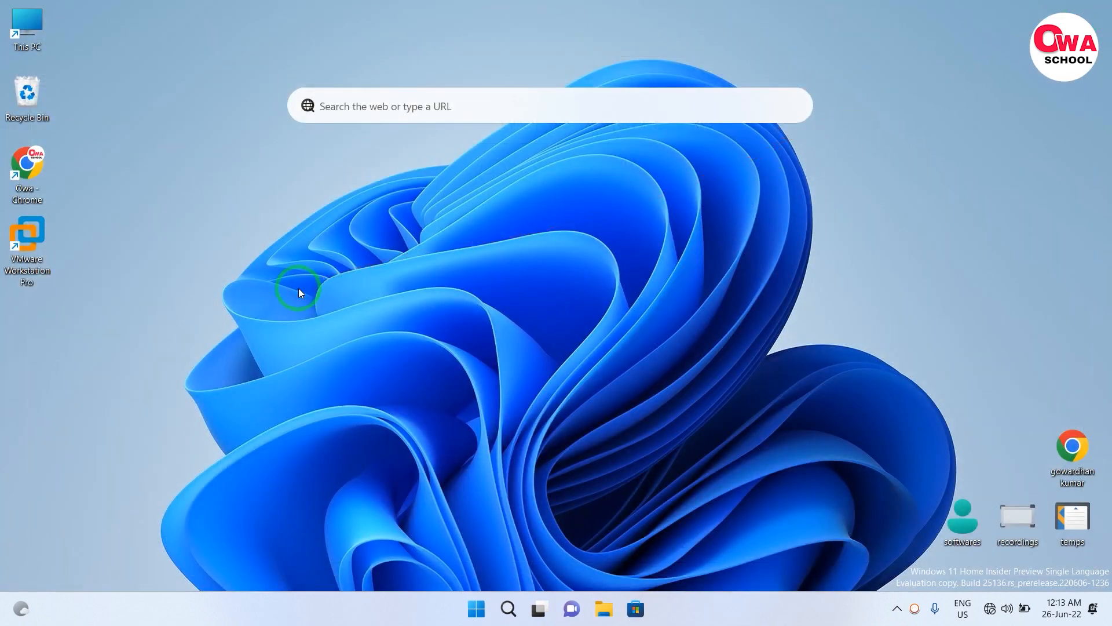
# - Launch Chrome and search the web for 'windows xp iso' download
pyautogui.doubleClick(33, 159)
pyautogui.click(293, 33)
pyautogui.write('windo')
pyautogui.write('ws xp is')
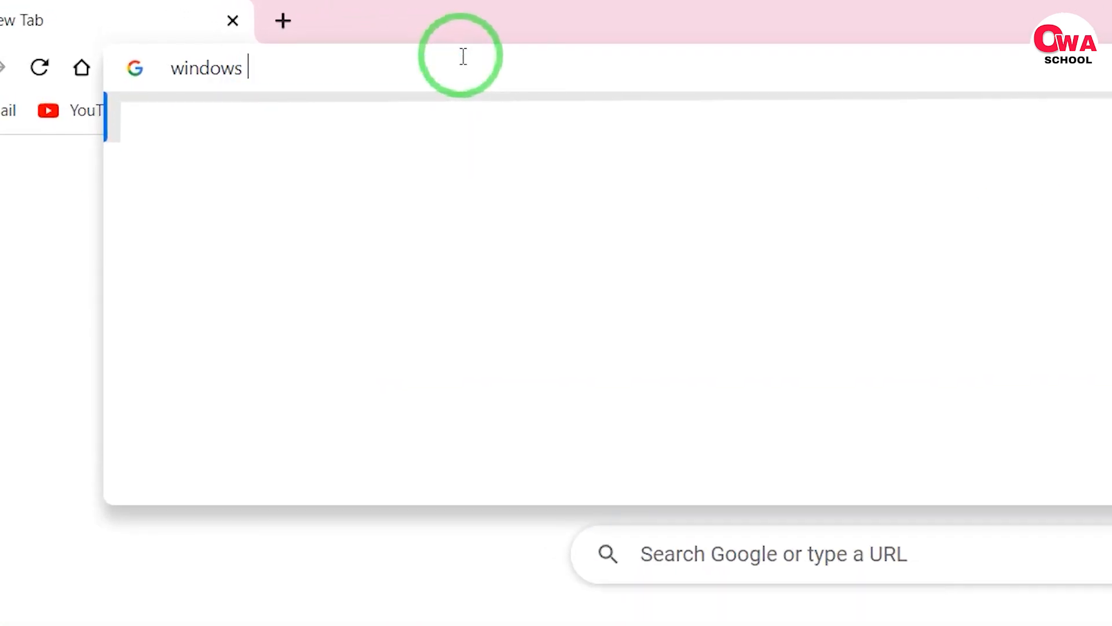
pyautogui.write('o')
pyautogui.click(398, 167)
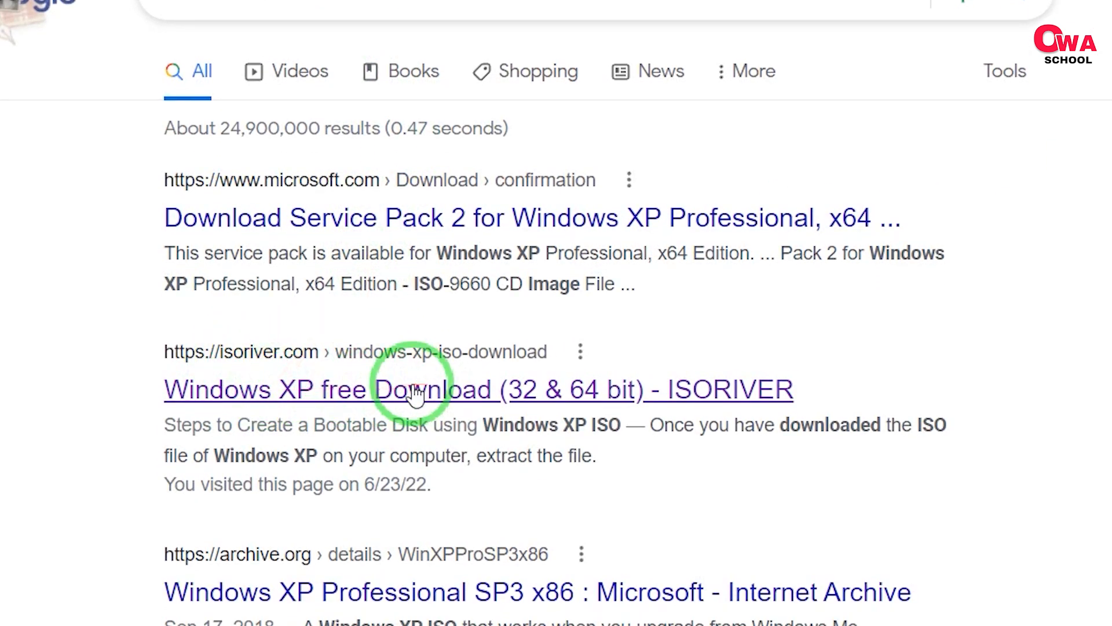
# - Download the Windows XP 64-bit ISO from the ISORIVER page and show all downloads
pyautogui.click(415, 394)
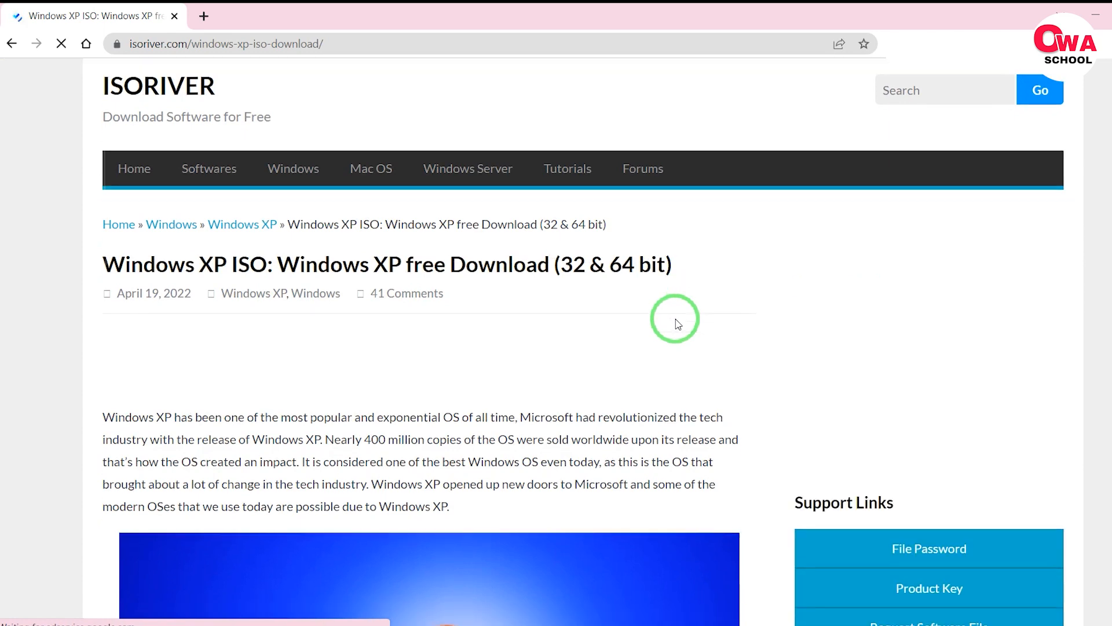
pyautogui.scroll(-12, 678, 323)
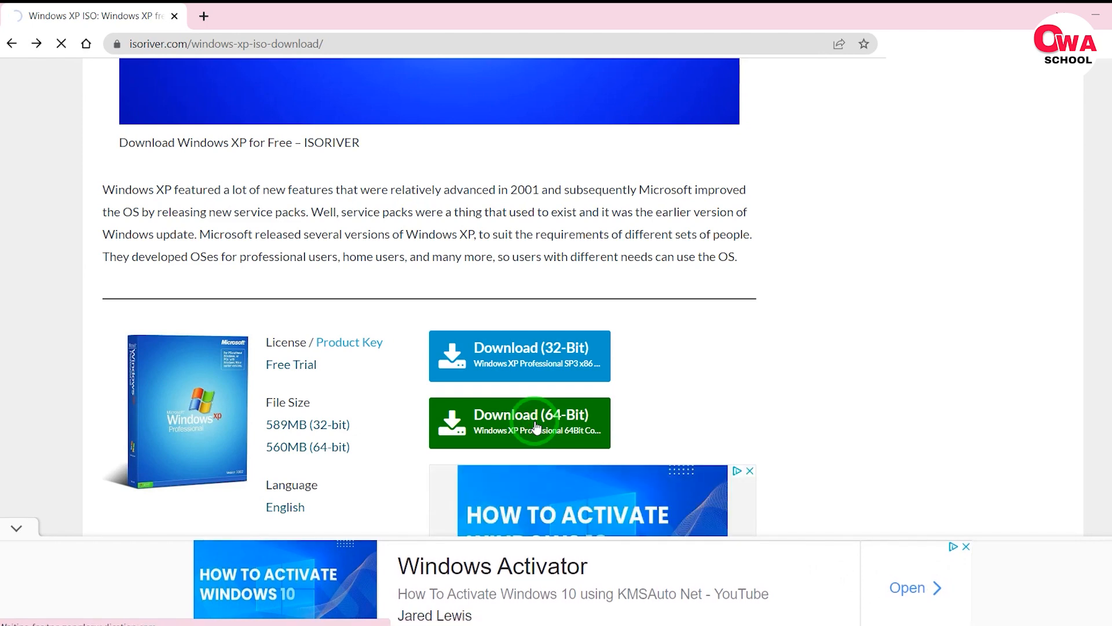
pyautogui.scroll(-2, 405, 464)
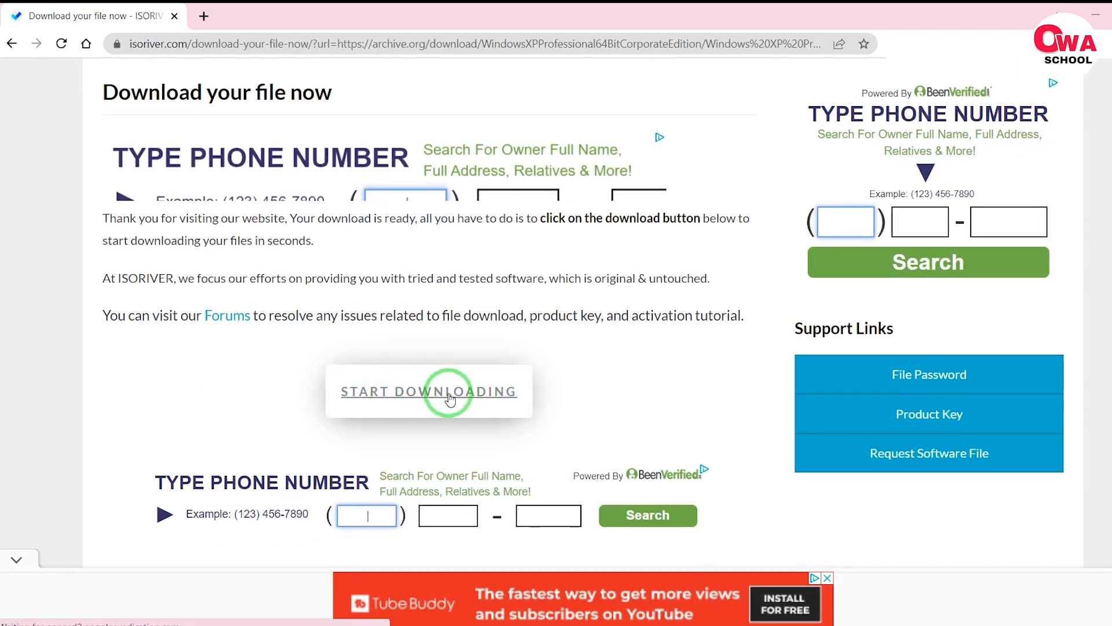
pyautogui.click(450, 399)
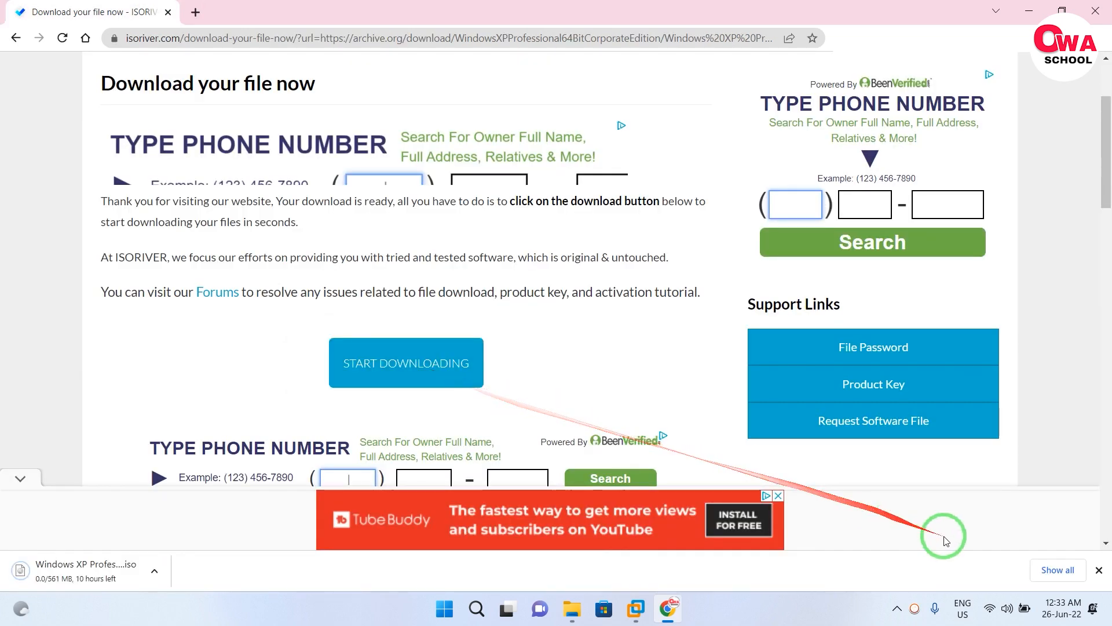
pyautogui.click(1064, 571)
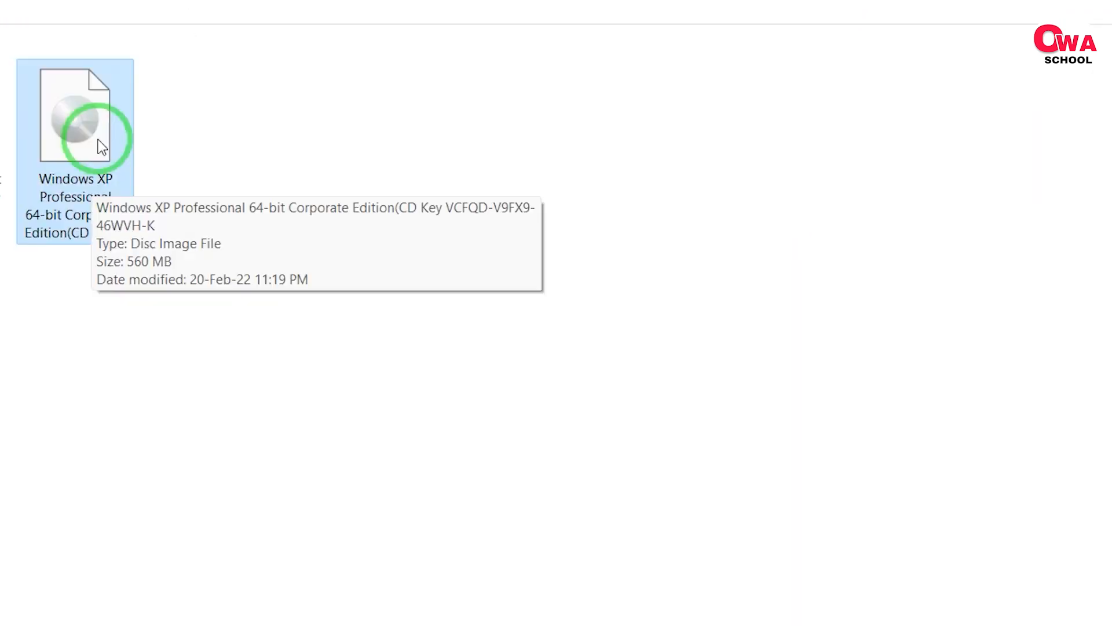
# - Minimize the Downloads window and select the VMware Workstation Pro desktop shortcut
pyautogui.click(1058, 204)
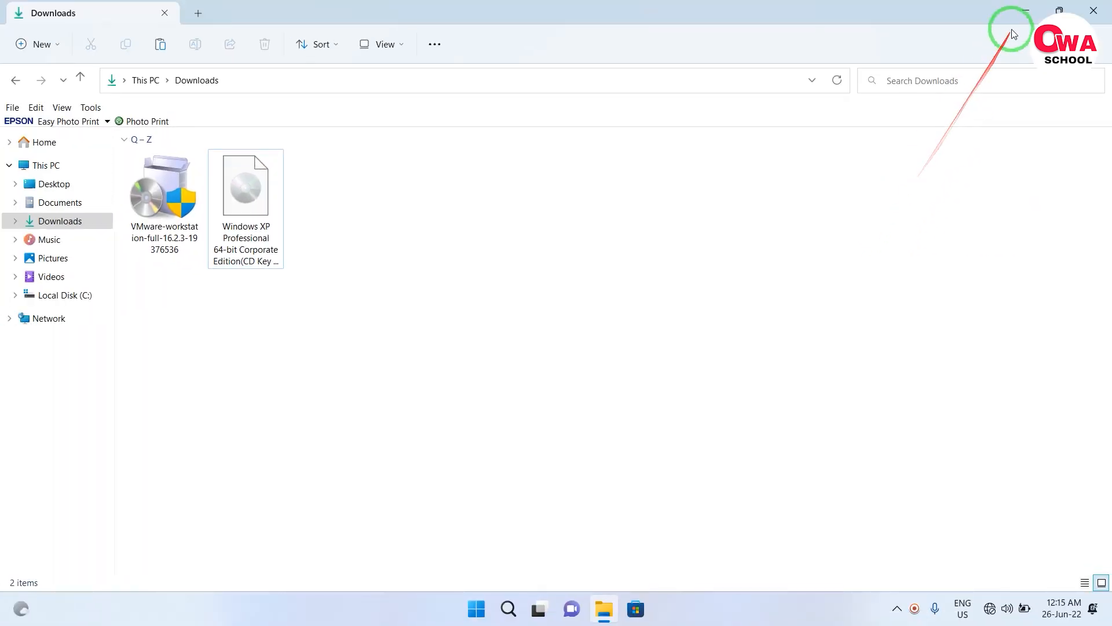
pyautogui.click(1023, 12)
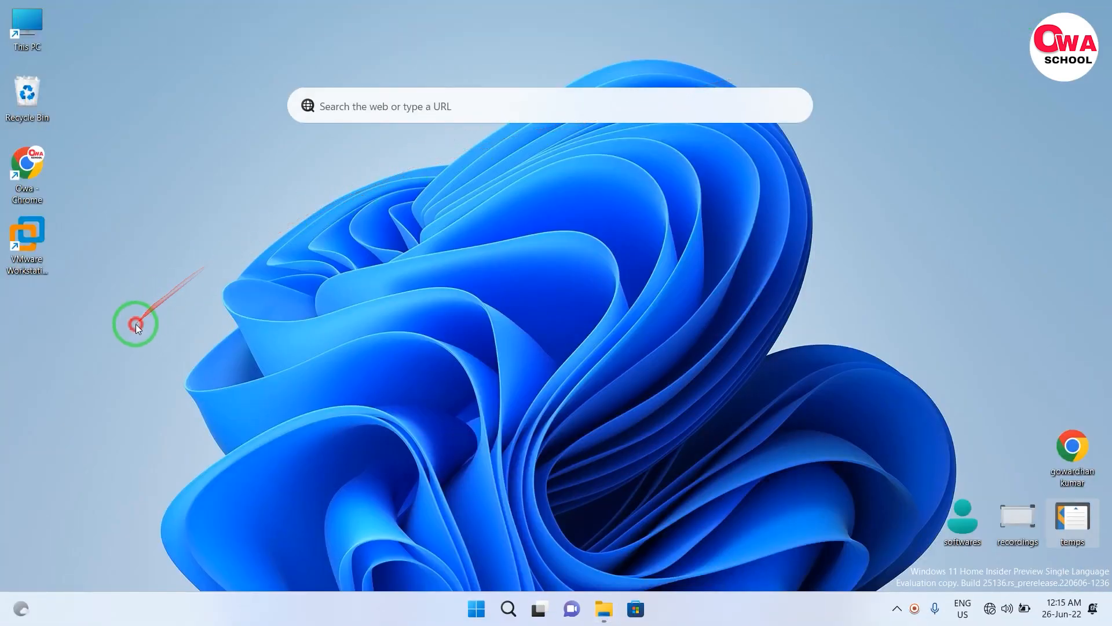
pyautogui.click(40, 241)
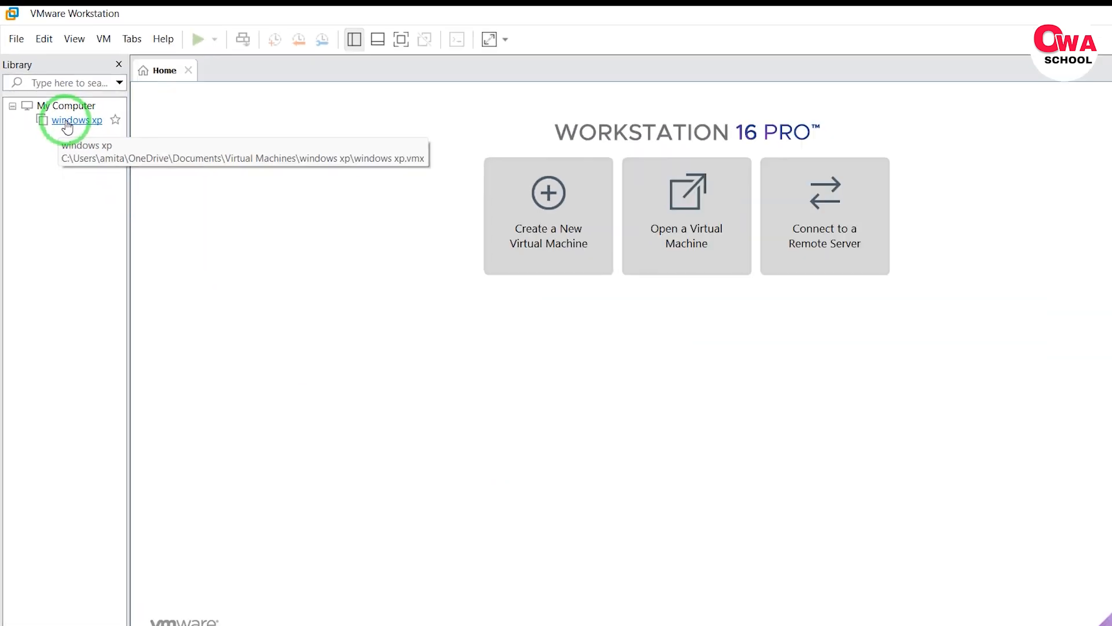
# - Open the windows xp machine from the Library and open its Settings from the right-click menu
pyautogui.click(124, 209)
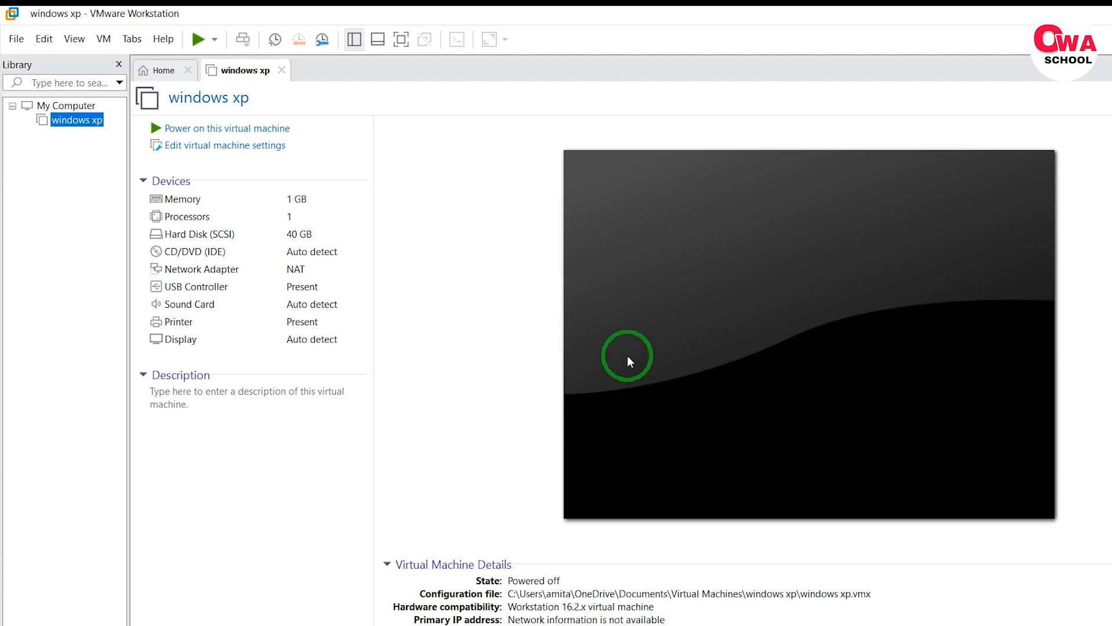
pyautogui.rightClick(75, 123)
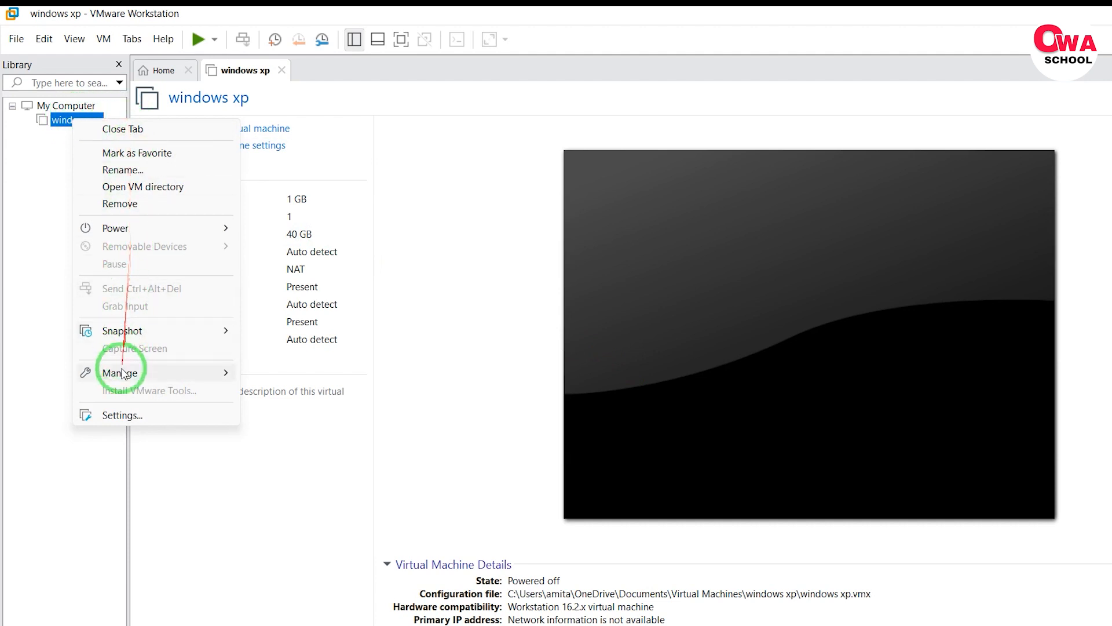
pyautogui.click(148, 416)
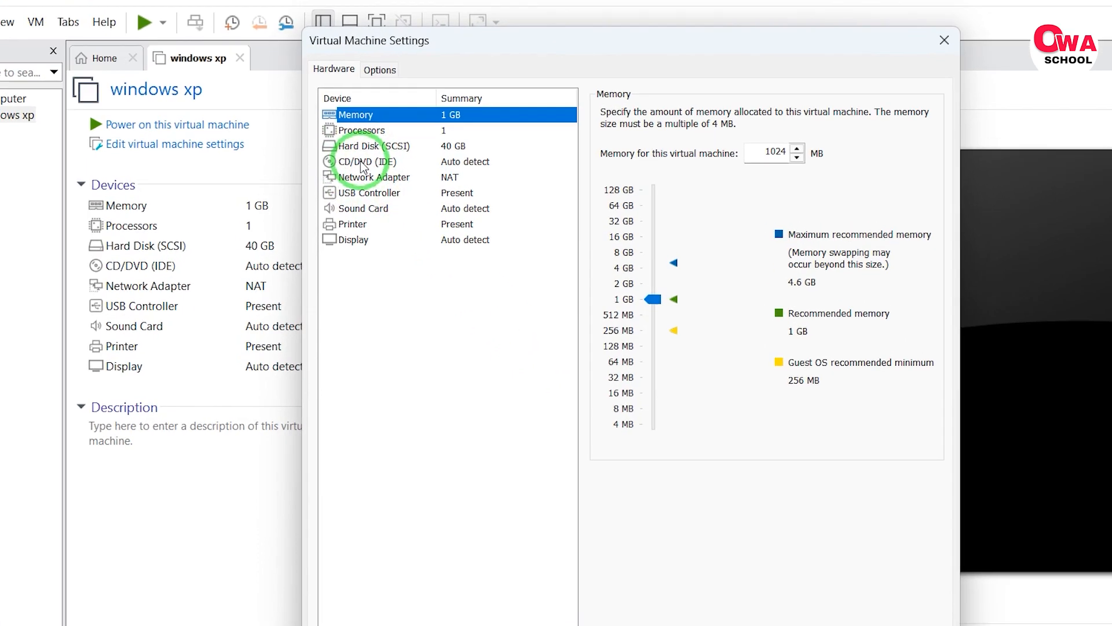
# - Set the CD/DVD (IDE) drive to the Windows XP ISO from Downloads, connected at power on
pyautogui.click(387, 162)
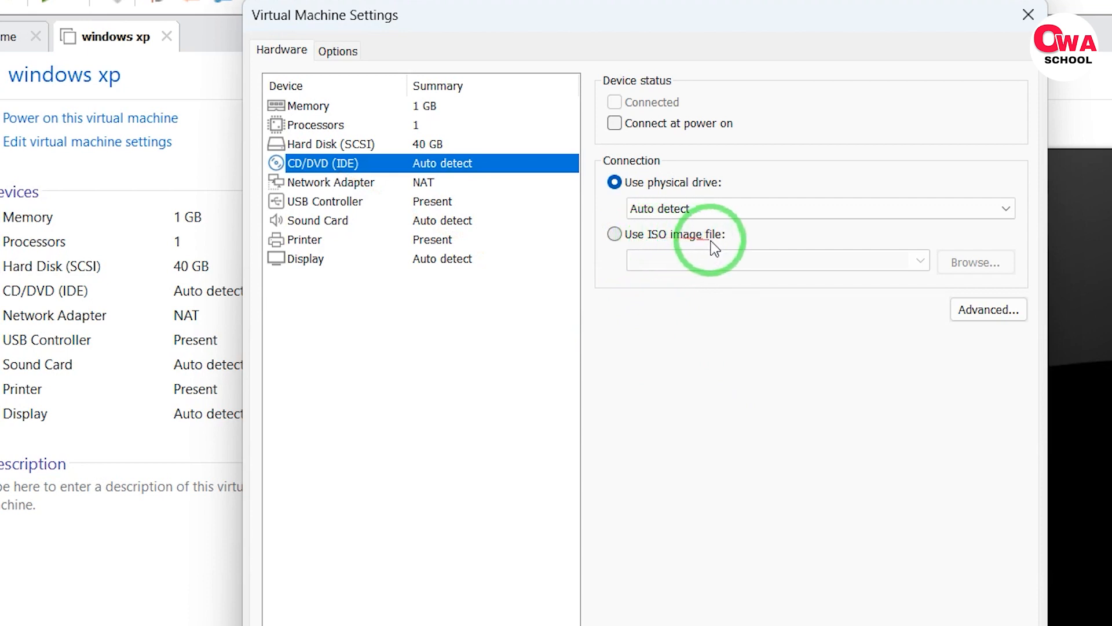
pyautogui.click(616, 235)
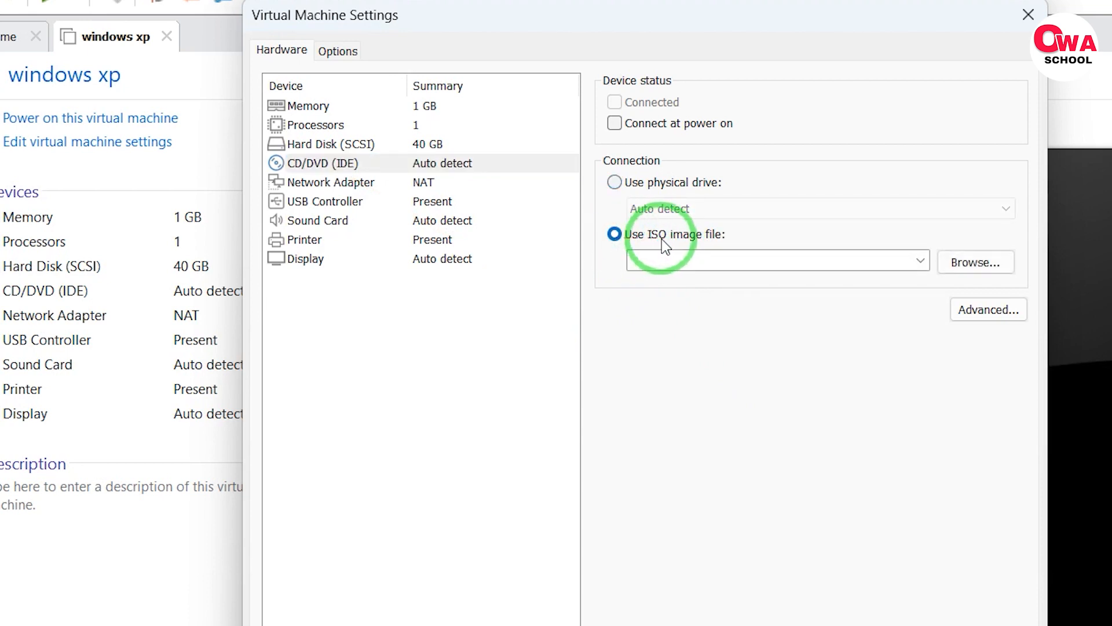
pyautogui.click(965, 270)
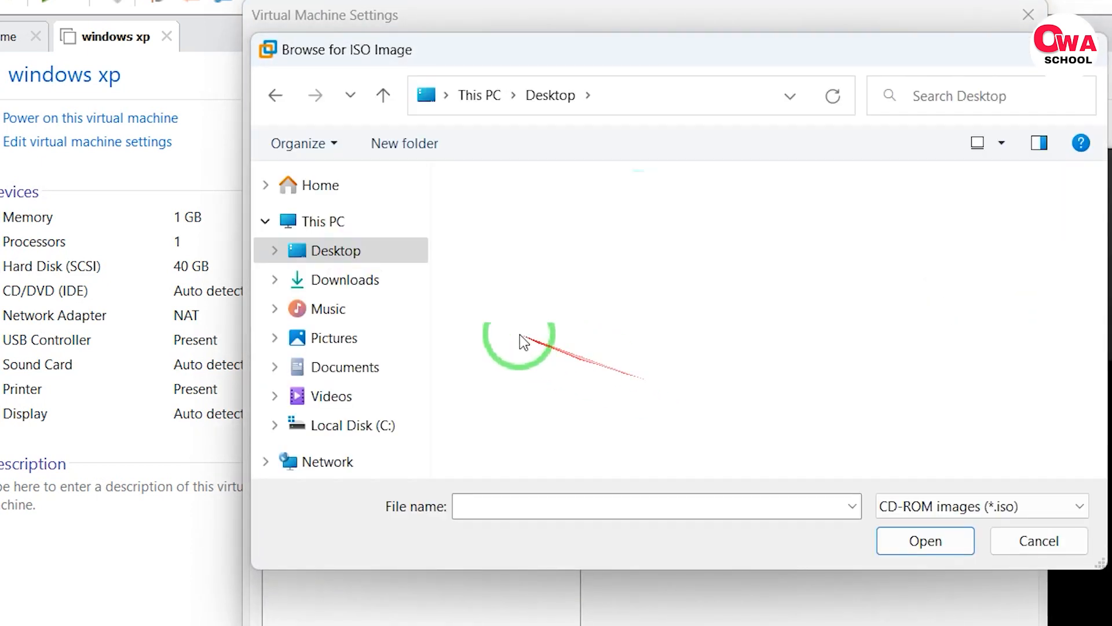
pyautogui.click(368, 283)
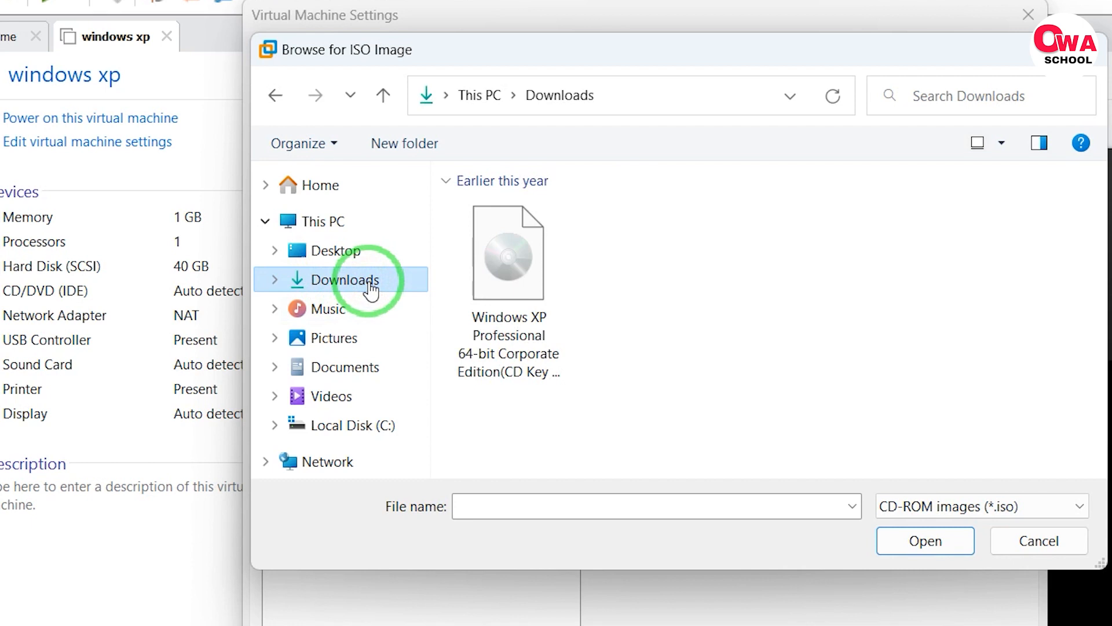
pyautogui.click(524, 298)
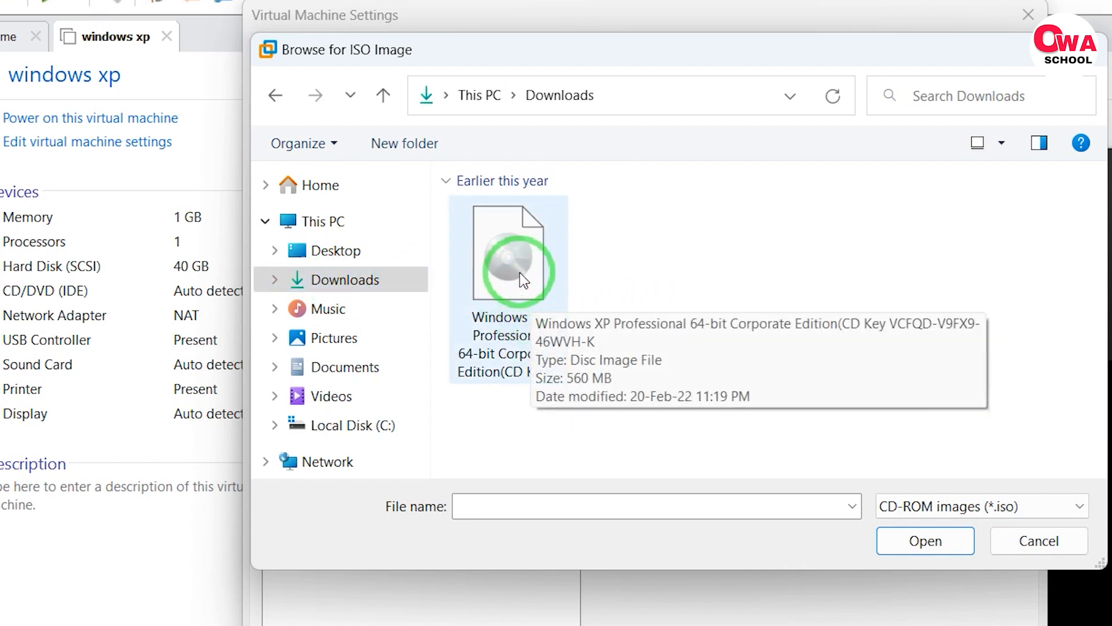
pyautogui.doubleClick(520, 273)
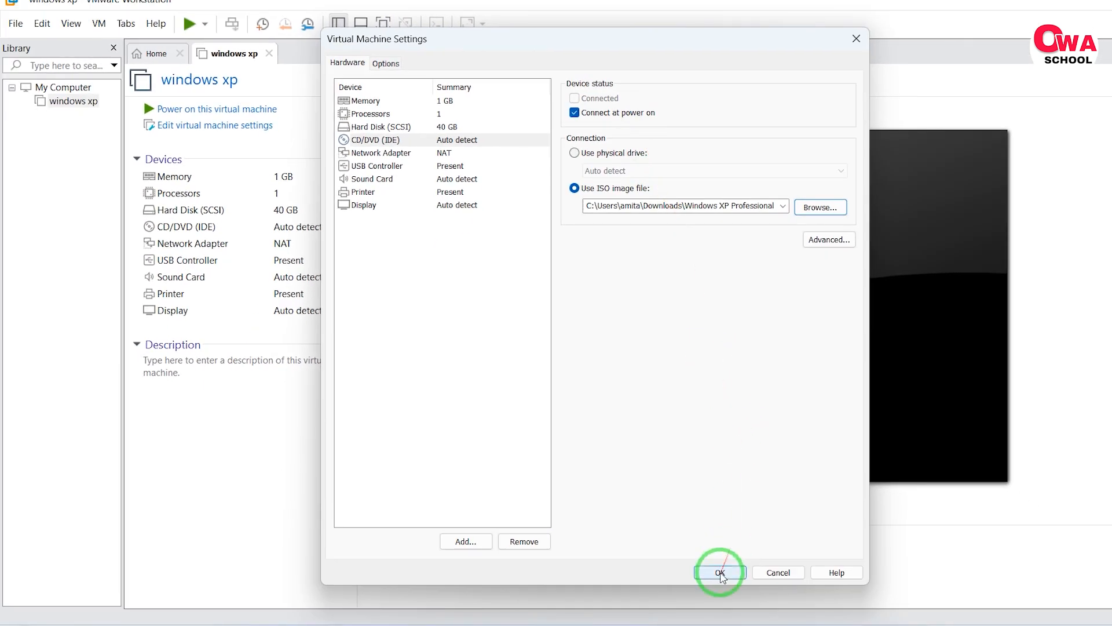
pyautogui.click(720, 573)
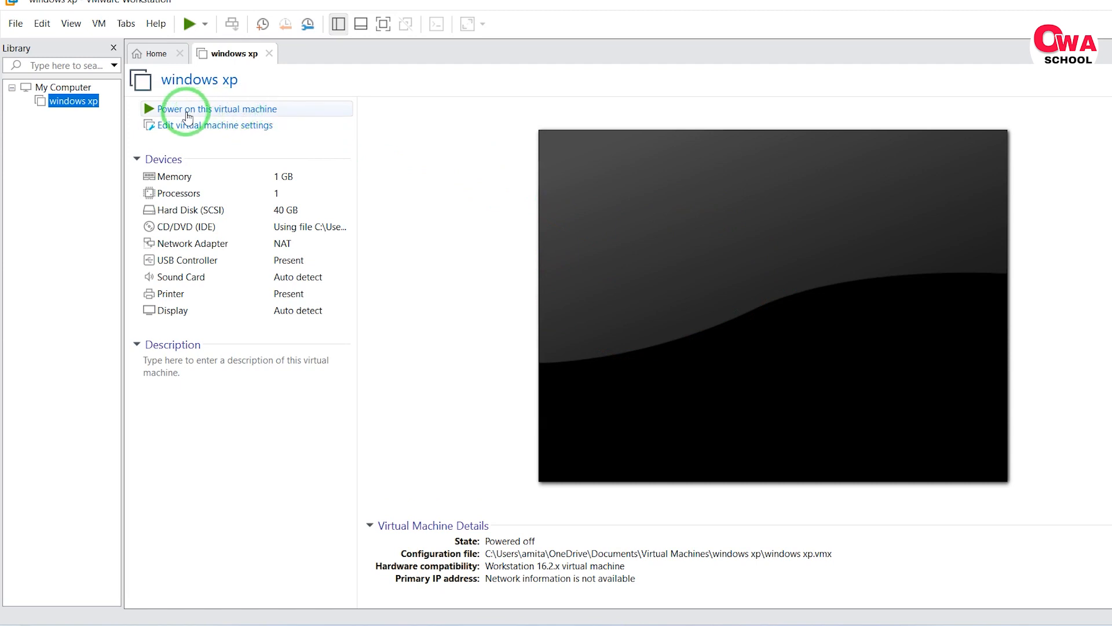
# - Power on the windows xp VM, stretch its display to fill the console, and click into it
pyautogui.click(217, 110)
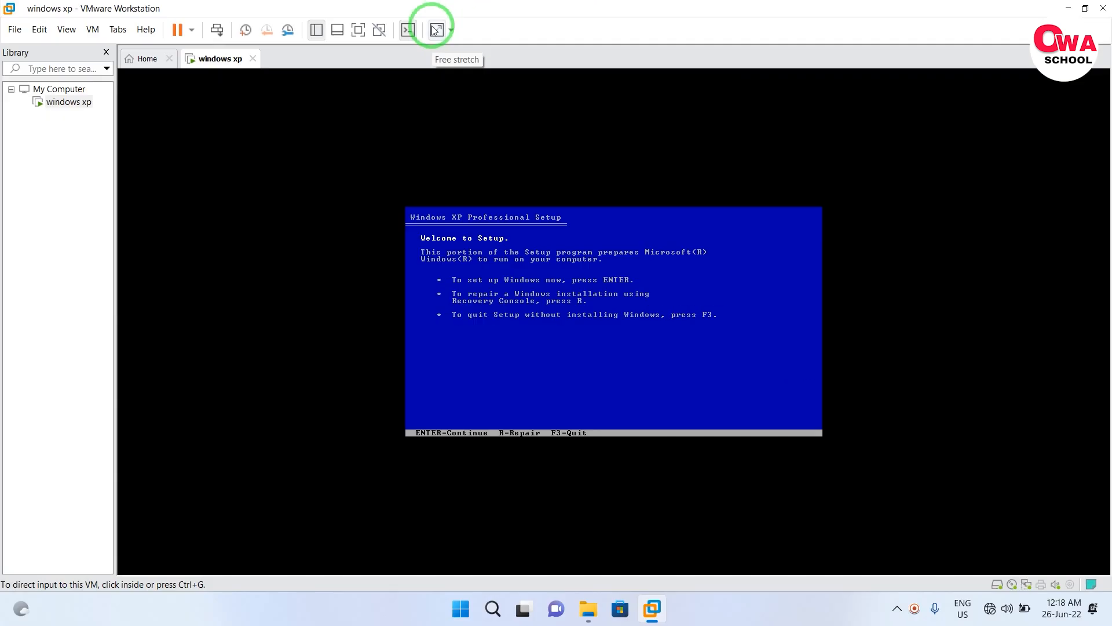
pyautogui.click(704, 62)
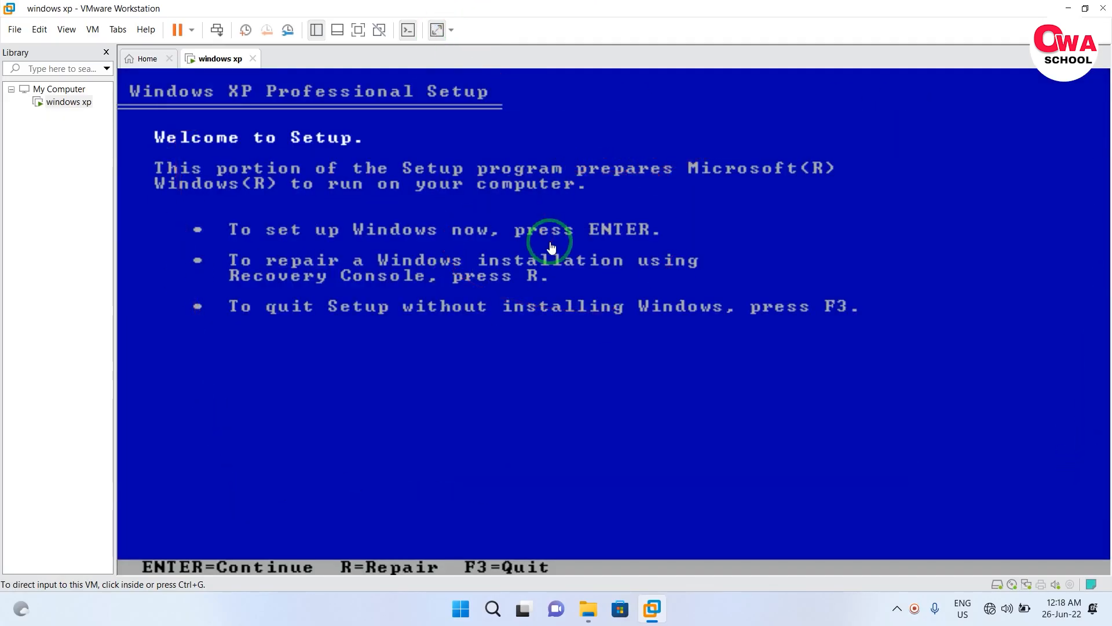
pyautogui.click(373, 467)
# - Press Enter at the Windows XP Setup welcome screen to begin installation
pyautogui.press('Return')
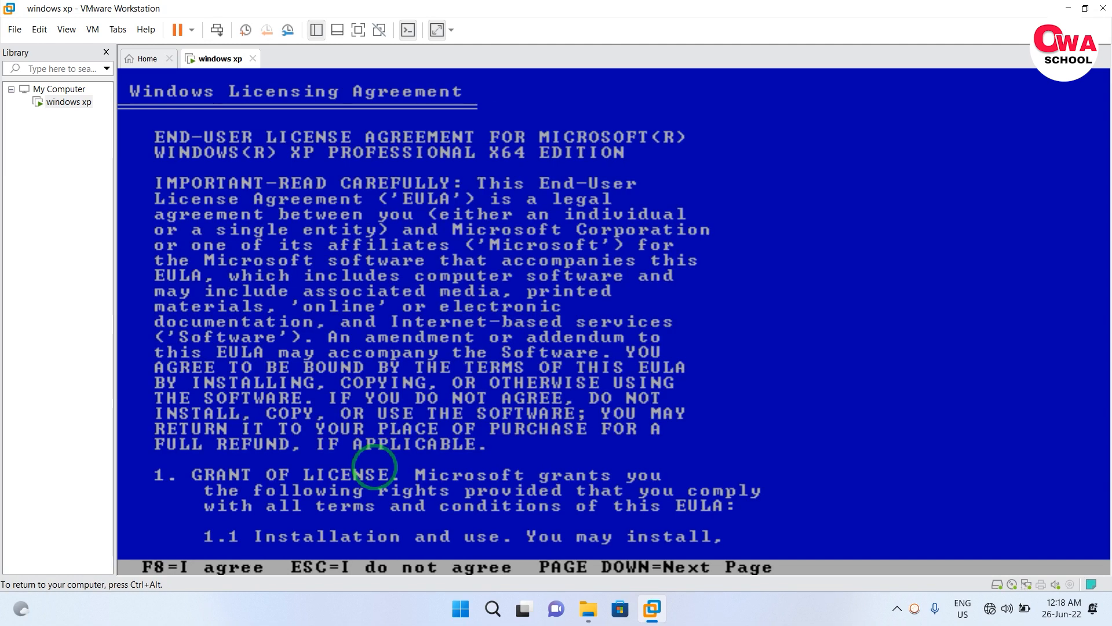
pyautogui.hotkey('ctrl', 'alt')
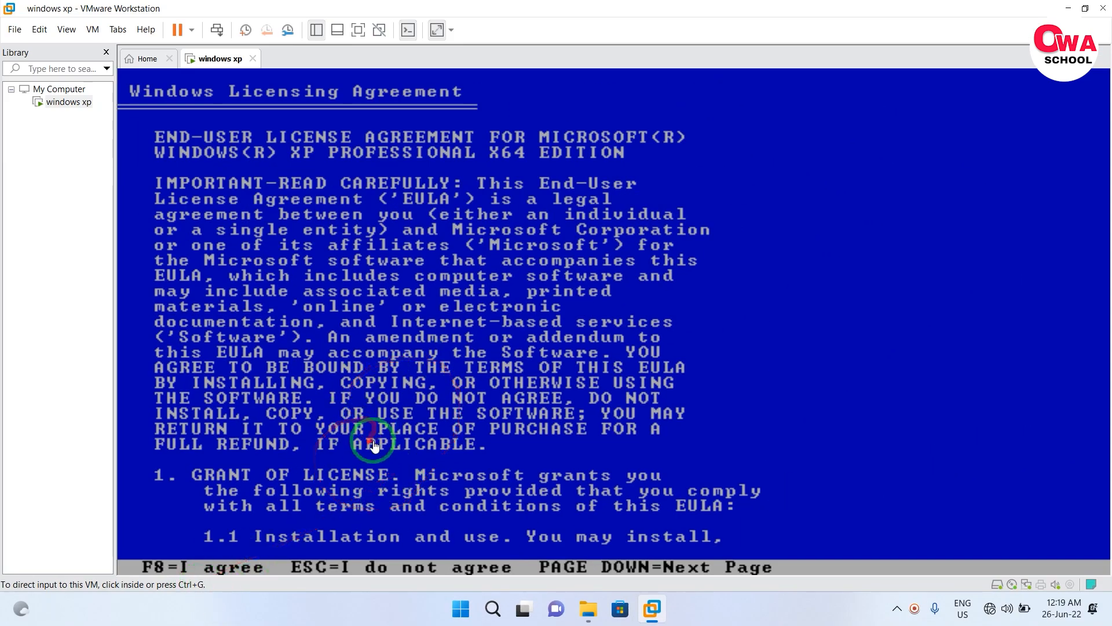
pyautogui.click(820, 358)
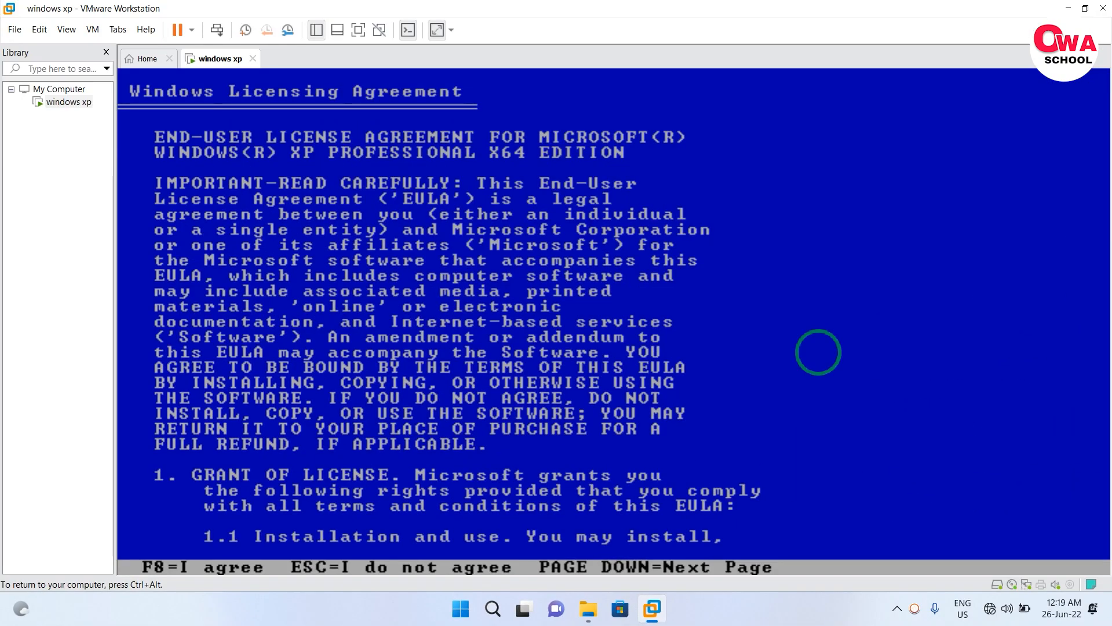
# - Restore the windows xp VM window and accept the licence agreement with F8
pyautogui.hotkey('ctrl', 'alt')
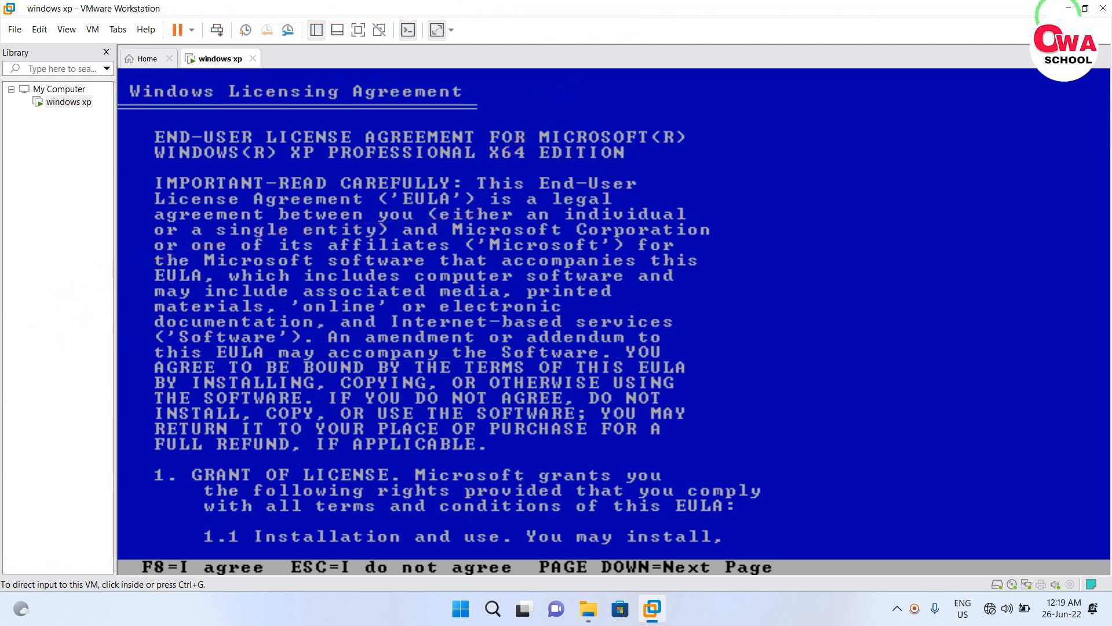
pyautogui.click(1067, 8)
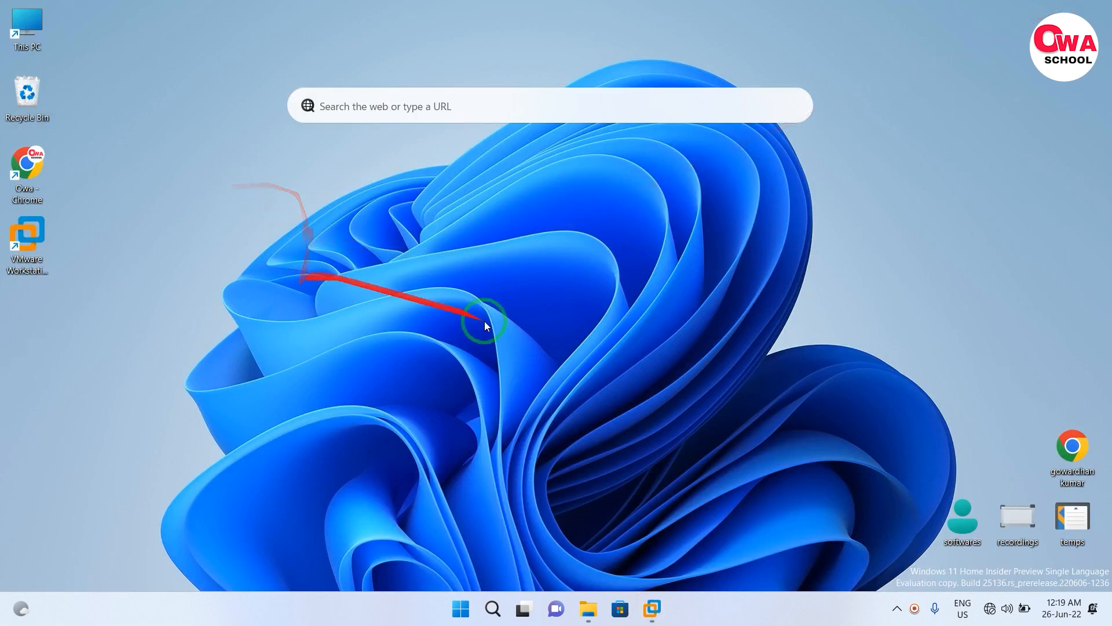
pyautogui.click(652, 608)
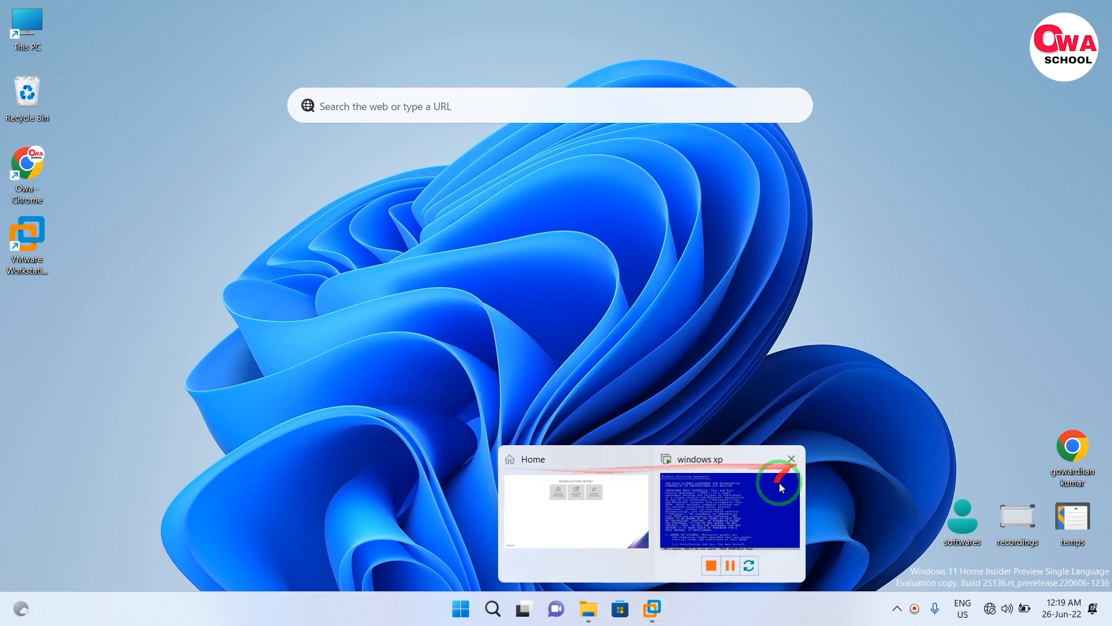
pyautogui.click(766, 466)
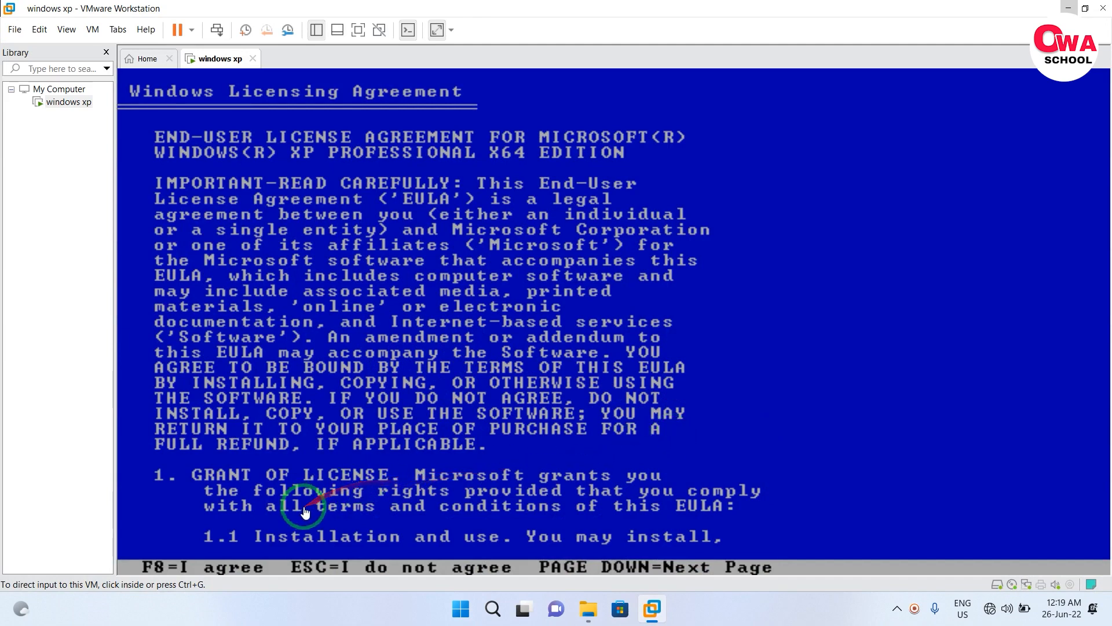
pyautogui.click(777, 450)
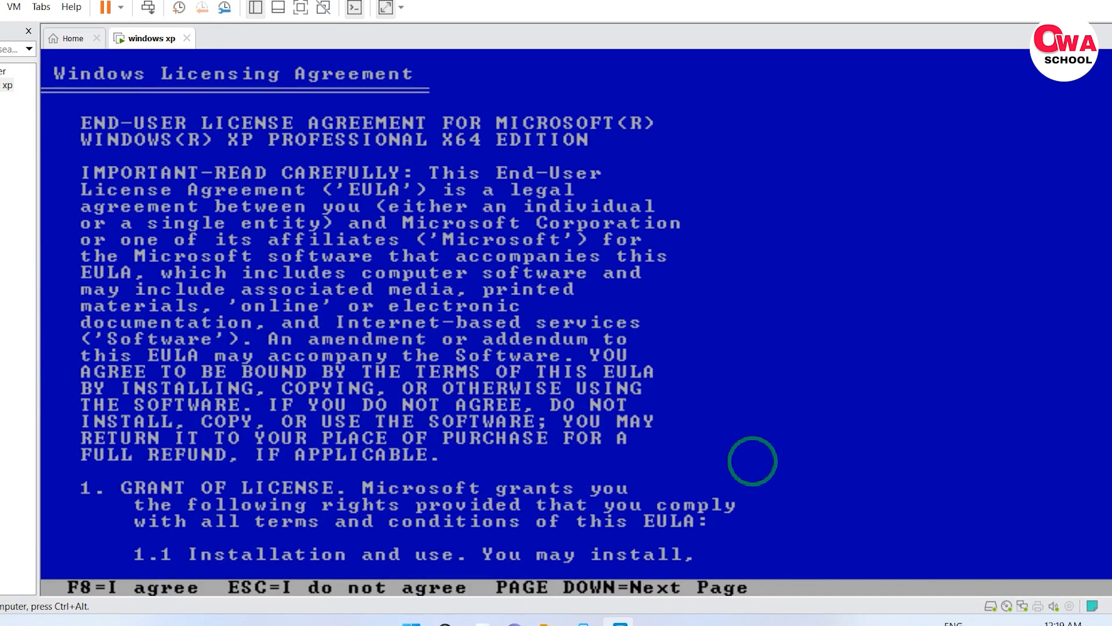
pyautogui.press('F8')
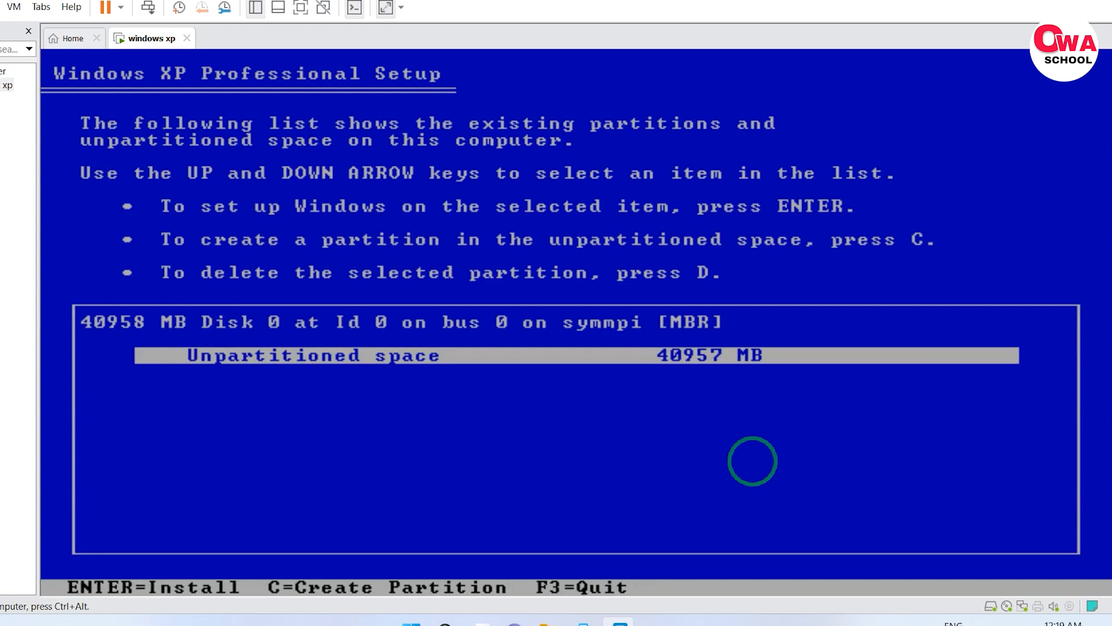
# - Install onto the 40957 MB unpartitioned space and choose a full NTFS format
pyautogui.press('Return')
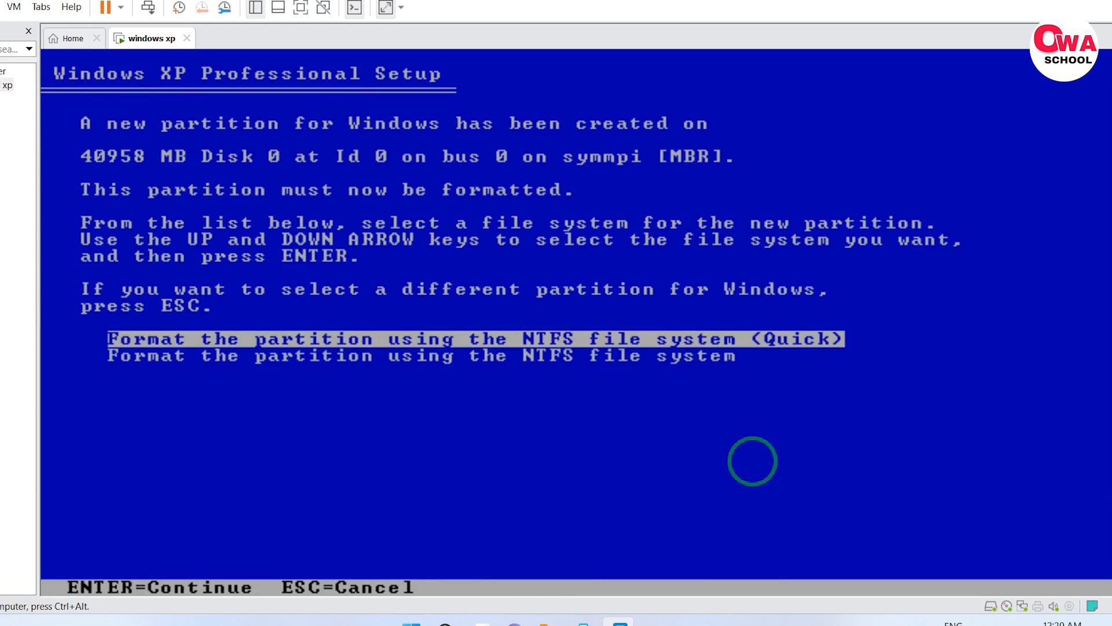
pyautogui.press('Down')
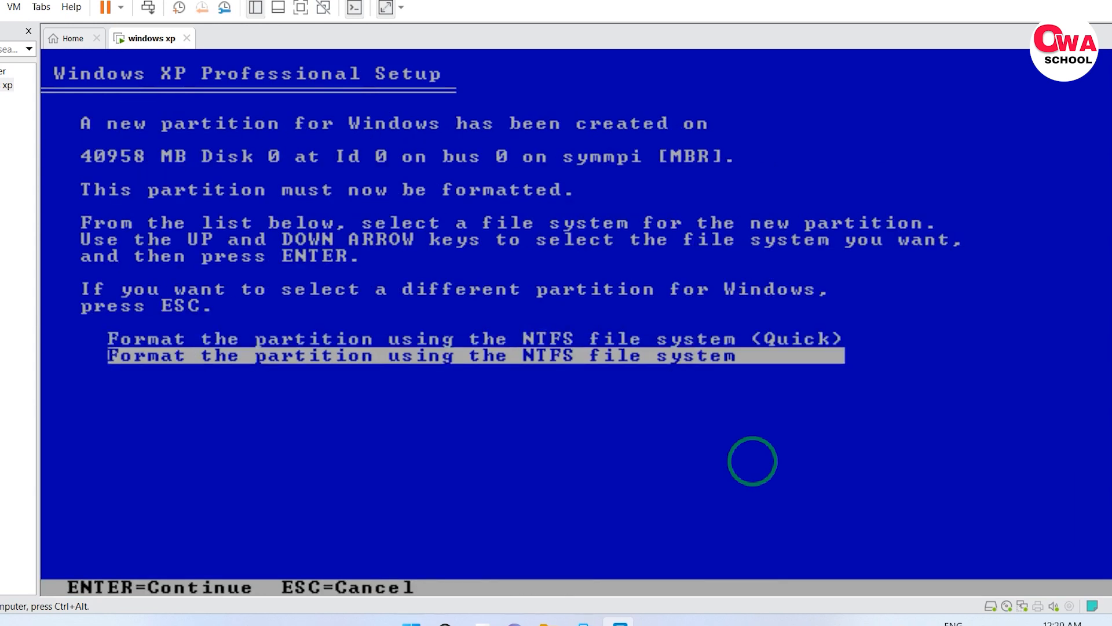
pyautogui.press('Return')
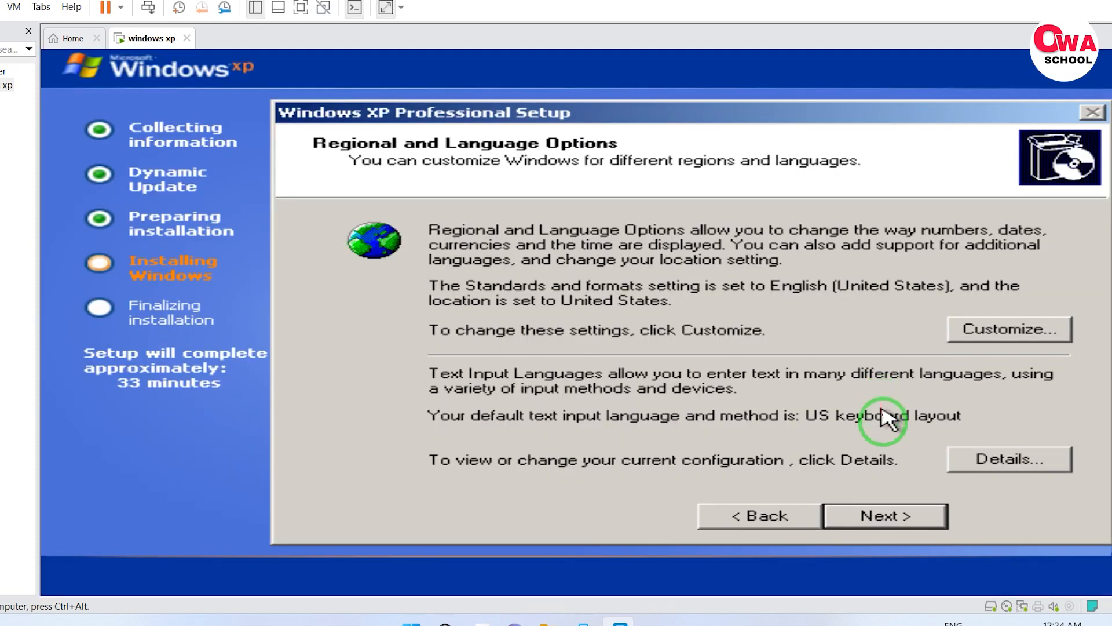
# - Pass regional options, enter organization 'owaschool' to reach the product key page, then switch to Downloads
pyautogui.click(874, 515)
pyautogui.click(683, 329)
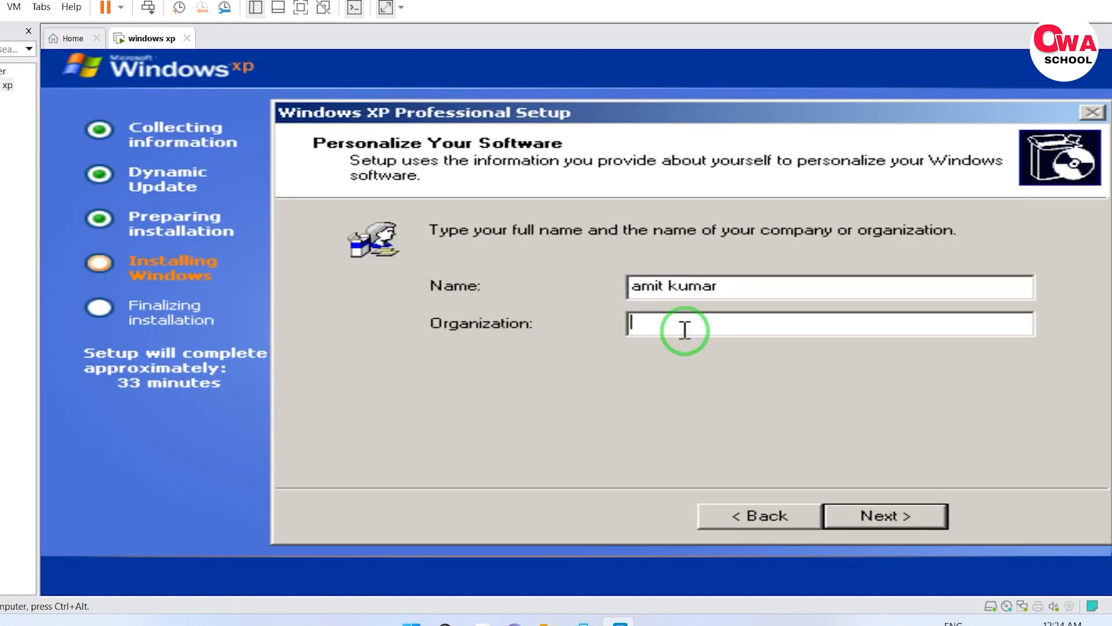
pyautogui.write('owaschool')
pyautogui.click(857, 514)
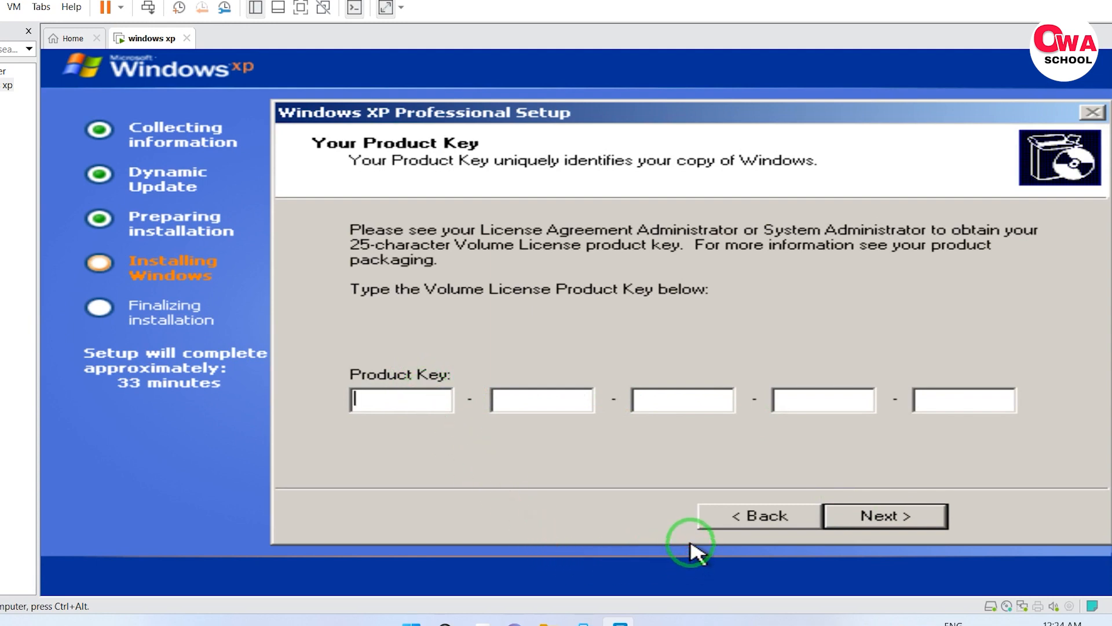
pyautogui.click(165, 254)
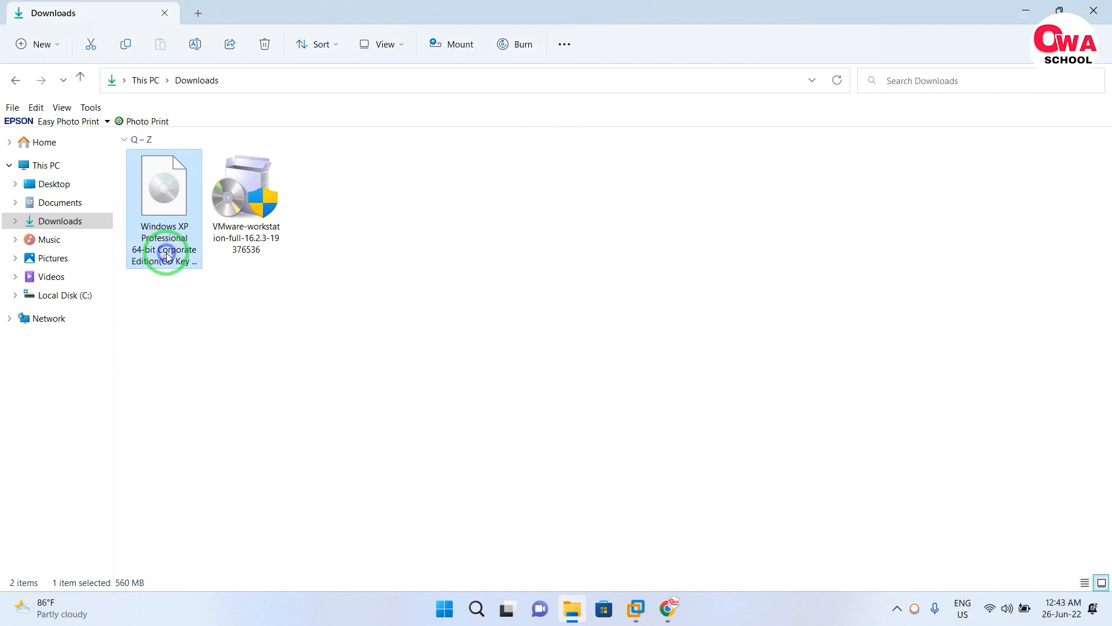
# - Copy the product key portion of the Windows XP ISO's file name
pyautogui.rightClick(167, 255)
pyautogui.click(249, 267)
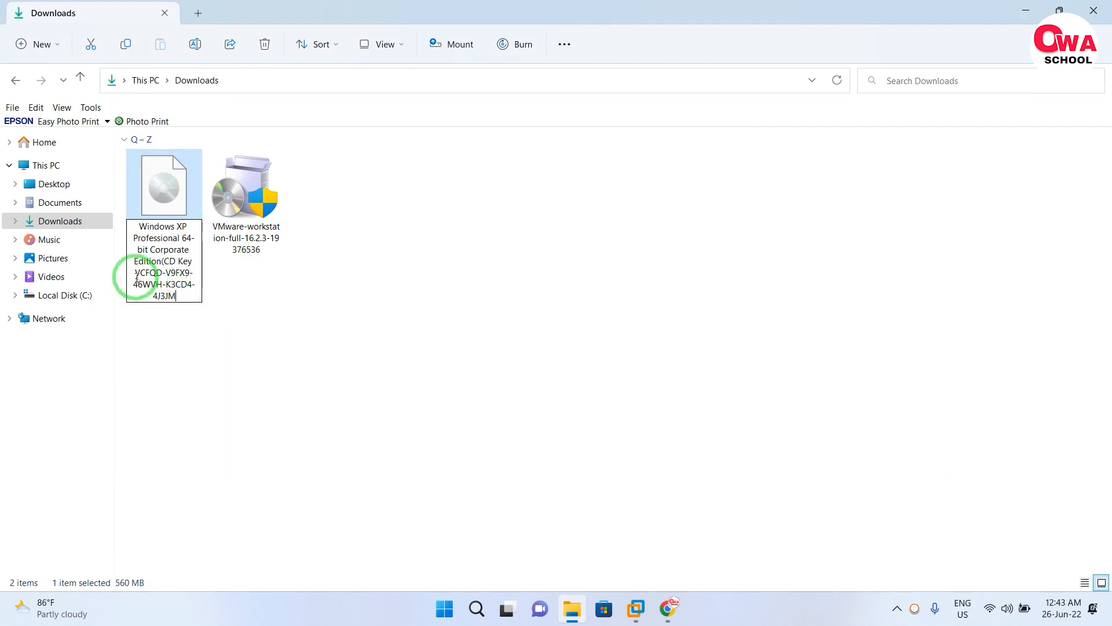
pyautogui.moveTo(135, 271); pyautogui.dragTo(175, 292)
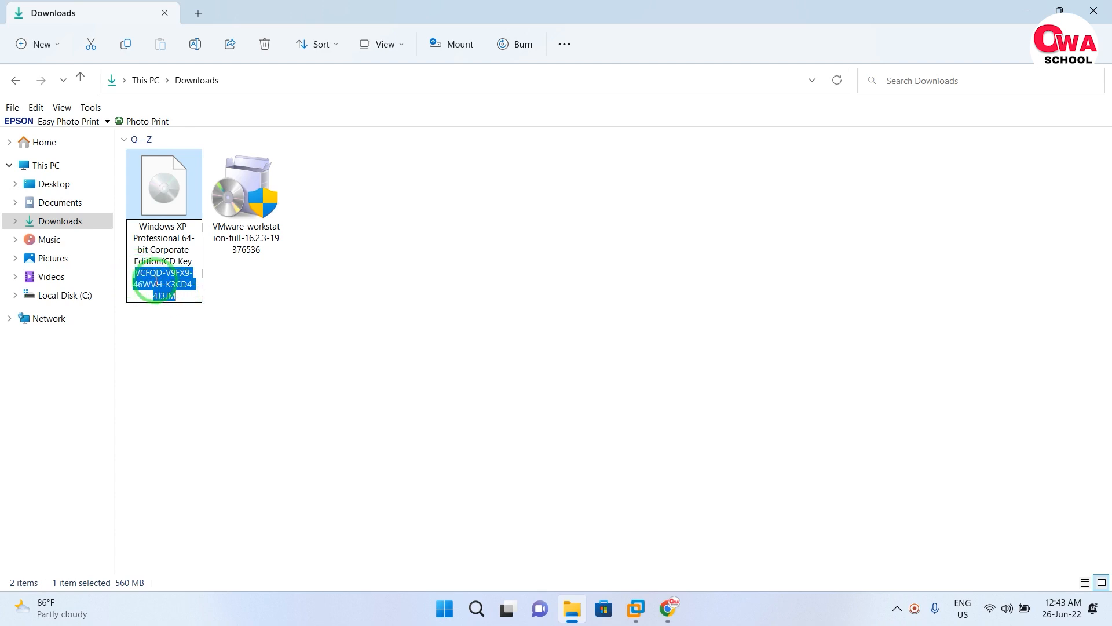
pyautogui.rightClick(161, 280)
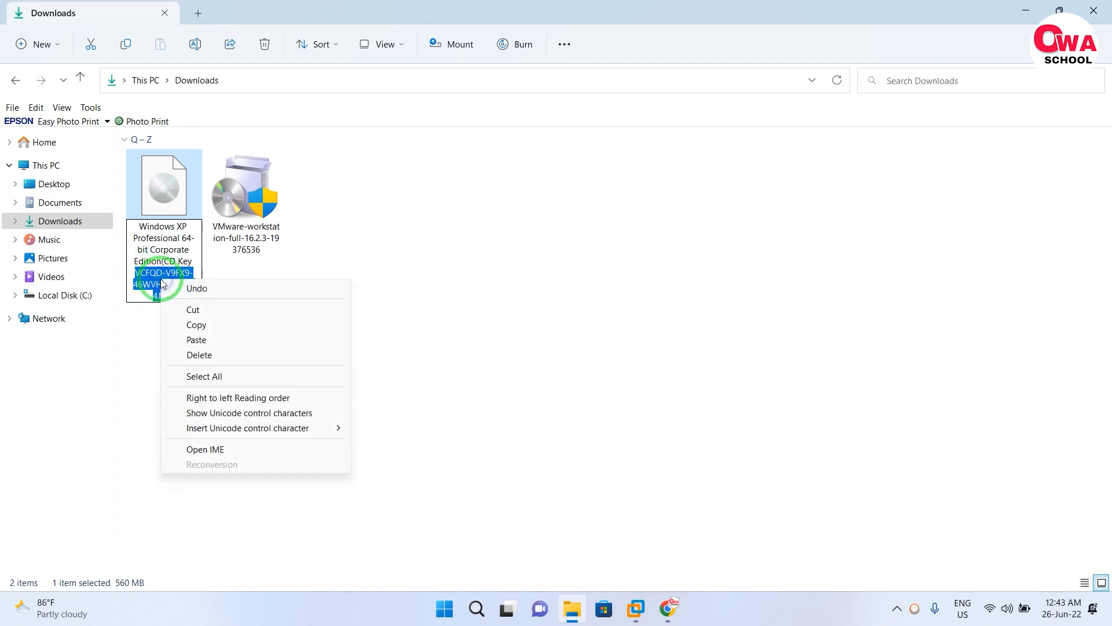
pyautogui.click(198, 326)
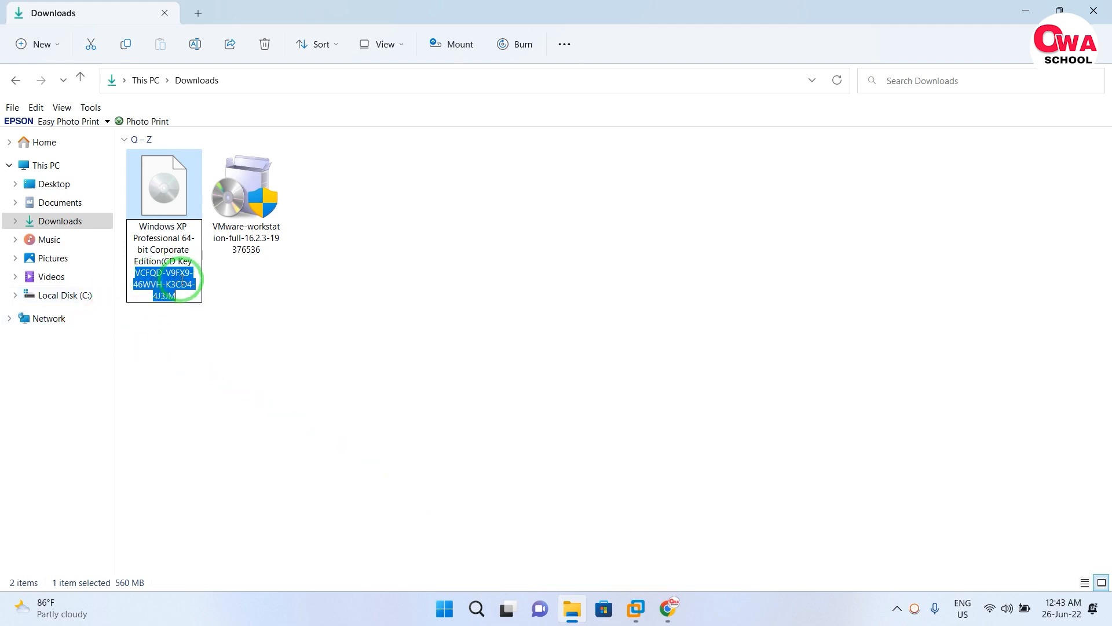
# - Leave the ISO name unchanged and bring the Windows XP virtual machine back to the front
pyautogui.press('Escape')
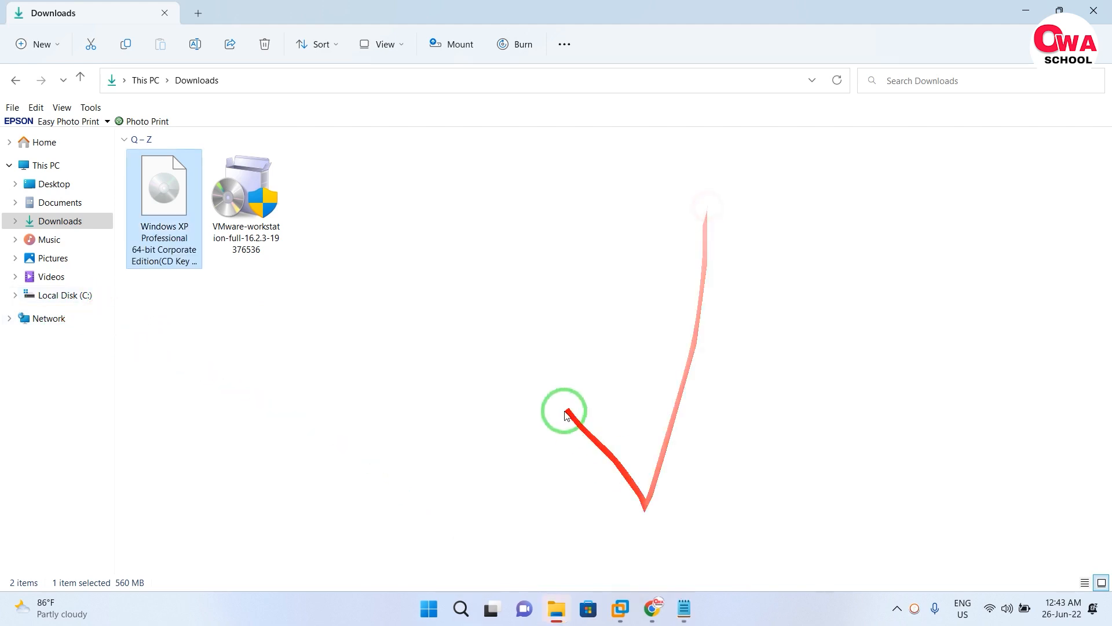
pyautogui.click(621, 607)
pyautogui.click(698, 510)
# - Enter the copied product key, then accept the default computer name and date/time settings
pyautogui.click(440, 393)
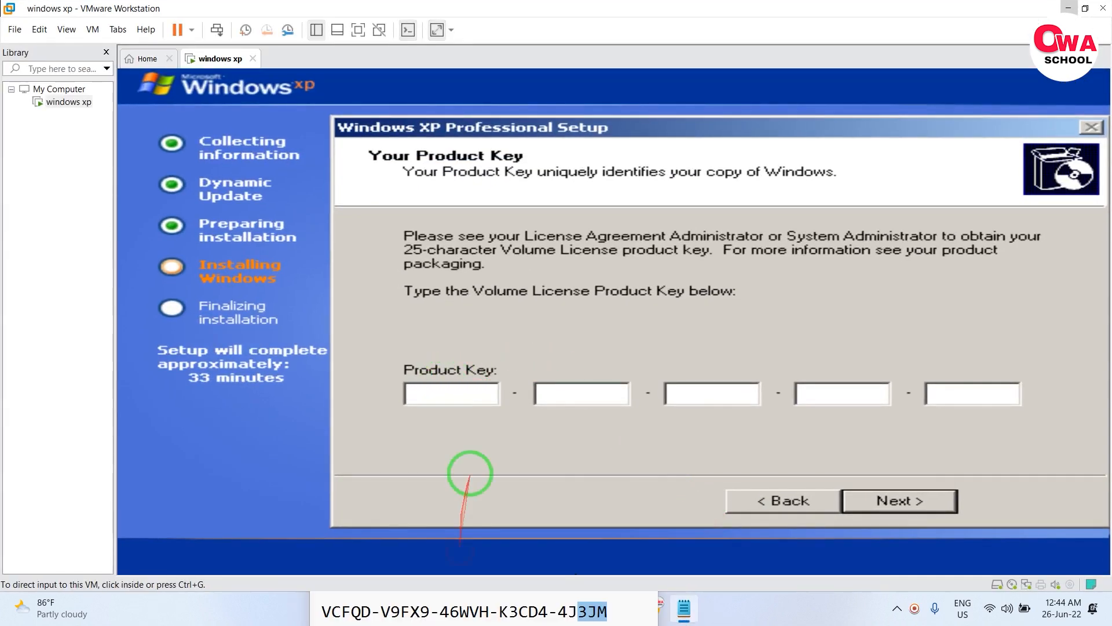
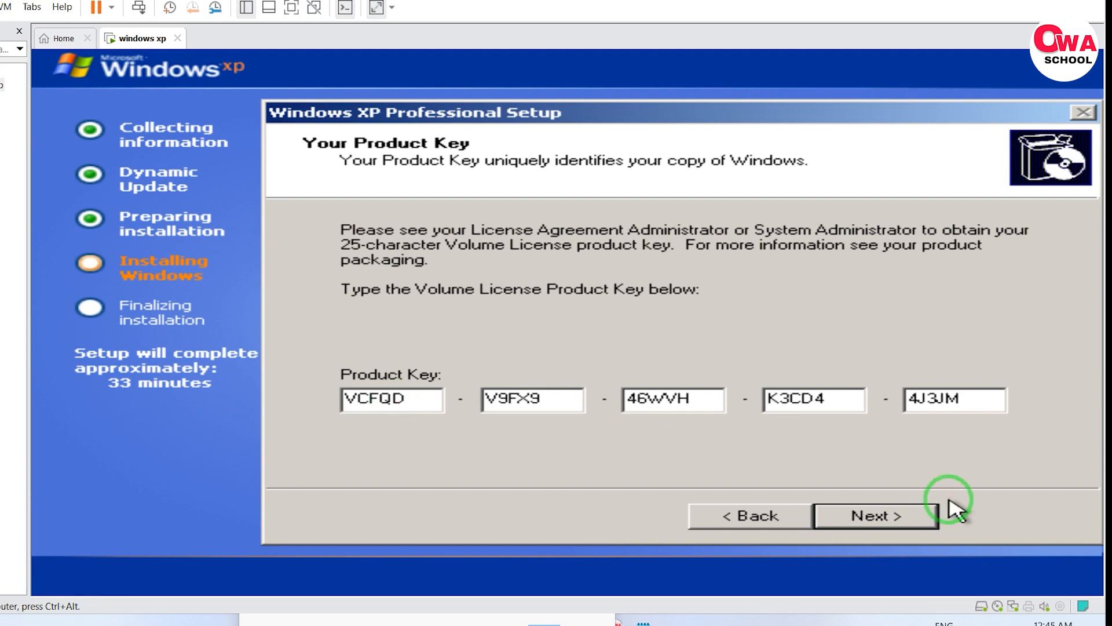
pyautogui.click(922, 517)
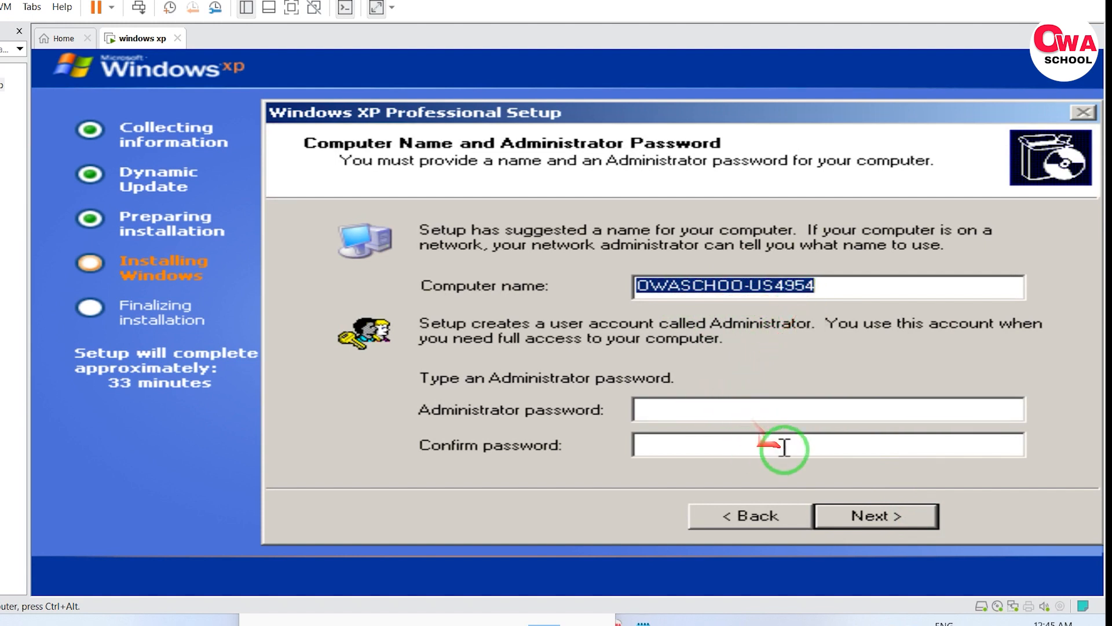
pyautogui.click(878, 518)
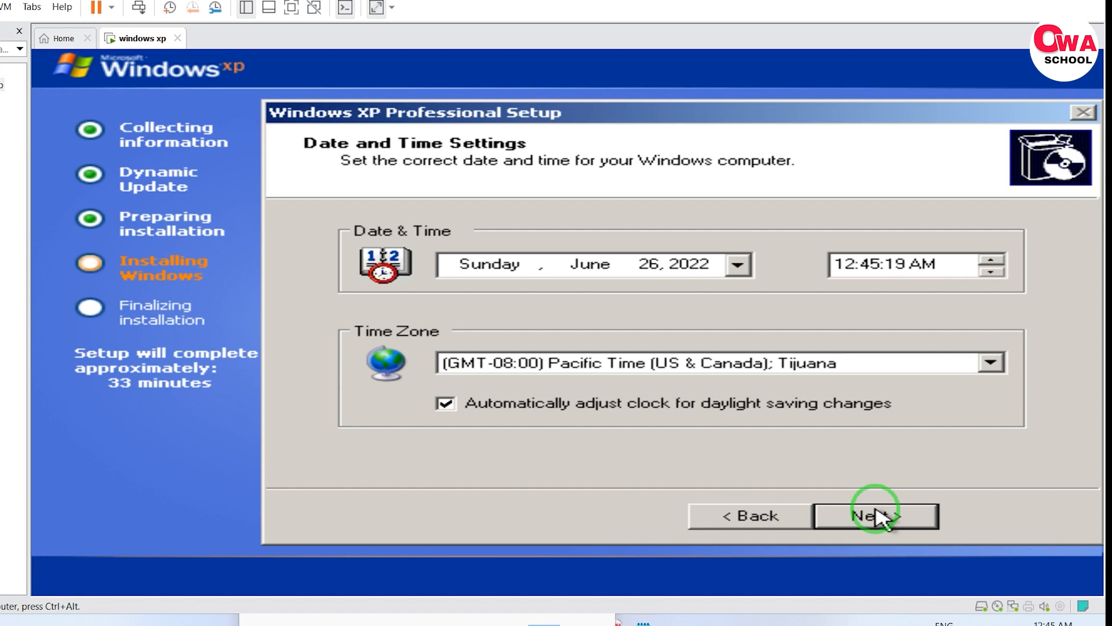
pyautogui.click(878, 515)
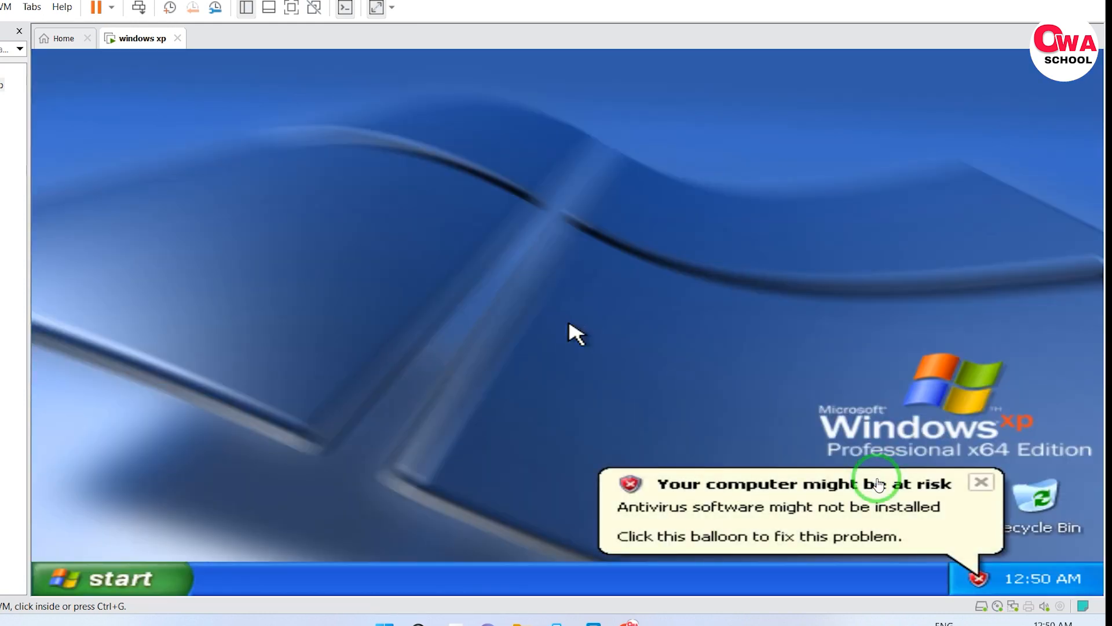
# - Browse the guest's Start menu through All Programs to Accessories, then close it
pyautogui.click(105, 578)
pyautogui.moveTo(211, 504)
pyautogui.moveTo(606, 236)
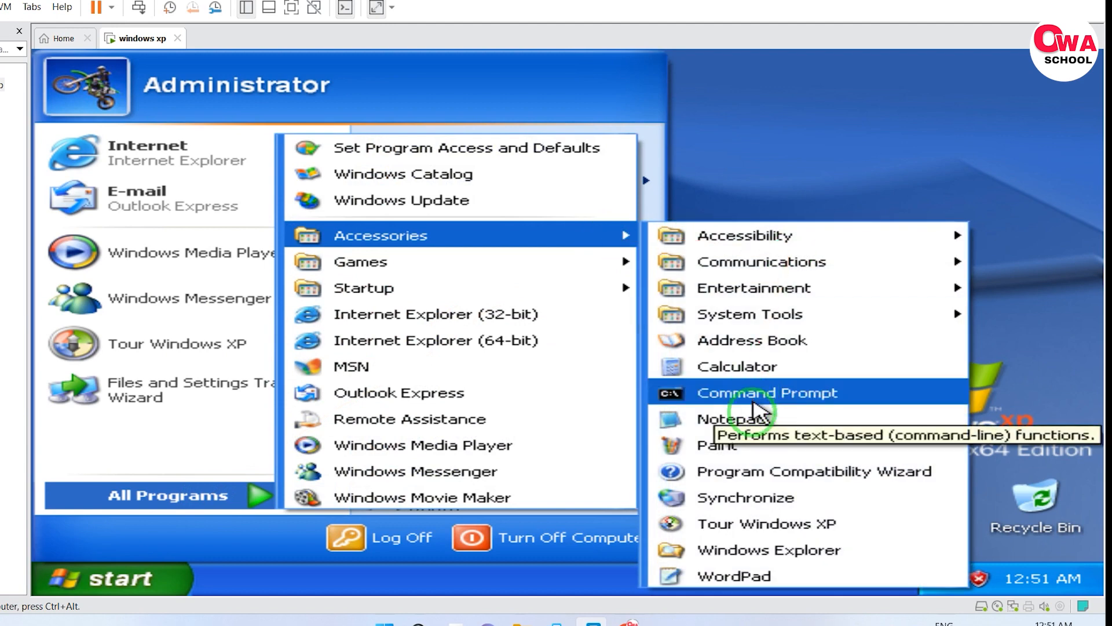
pyautogui.click(814, 173)
# - Create a New Folder on the Windows XP desktop and release input with Ctrl+Alt
pyautogui.rightClick(546, 259)
pyautogui.moveTo(661, 367)
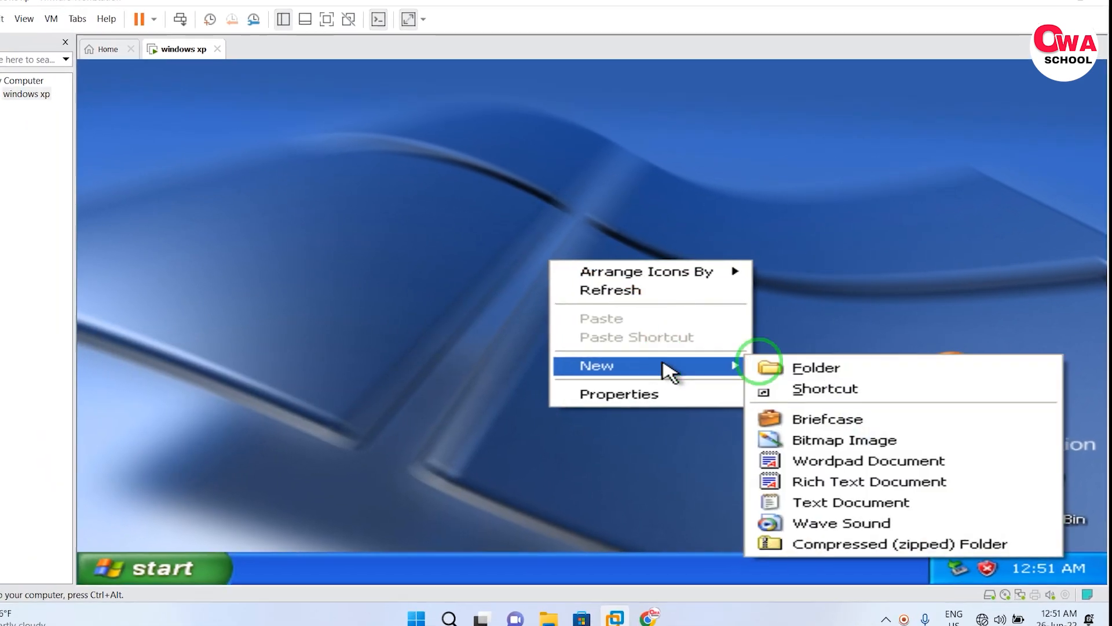
pyautogui.click(815, 367)
pyautogui.click(584, 233)
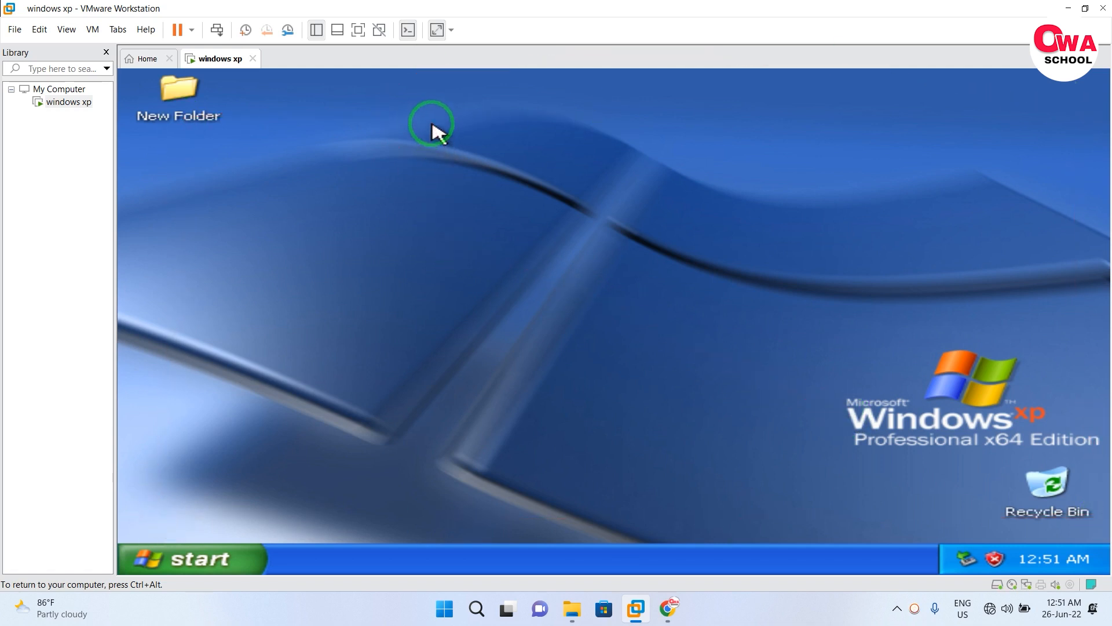
pyautogui.hotkey('ctrl', 'alt')
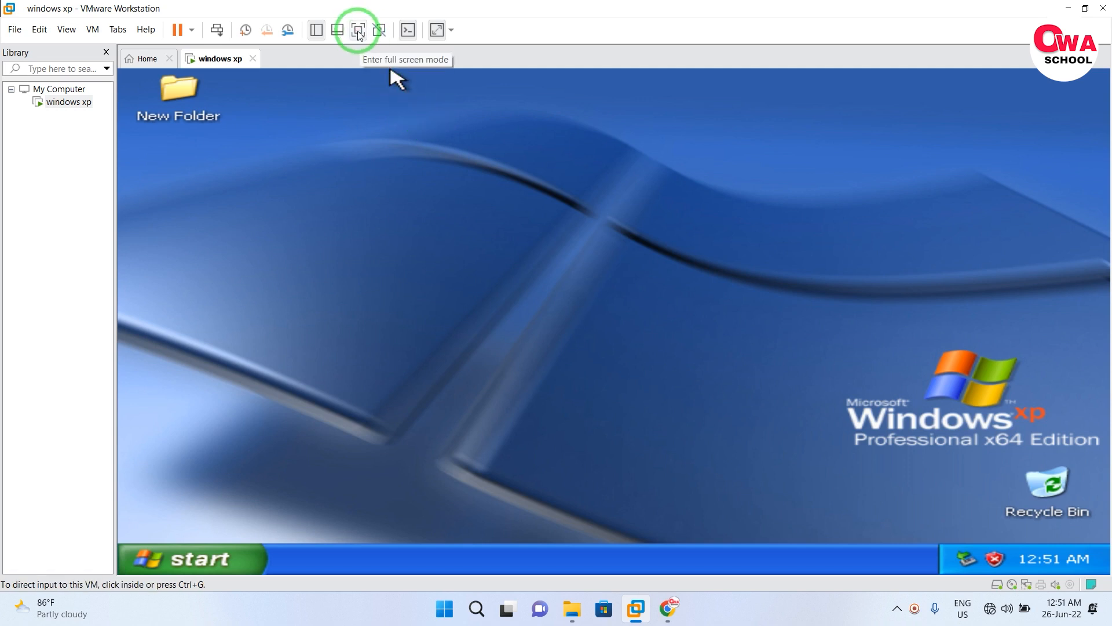
pyautogui.click(359, 32)
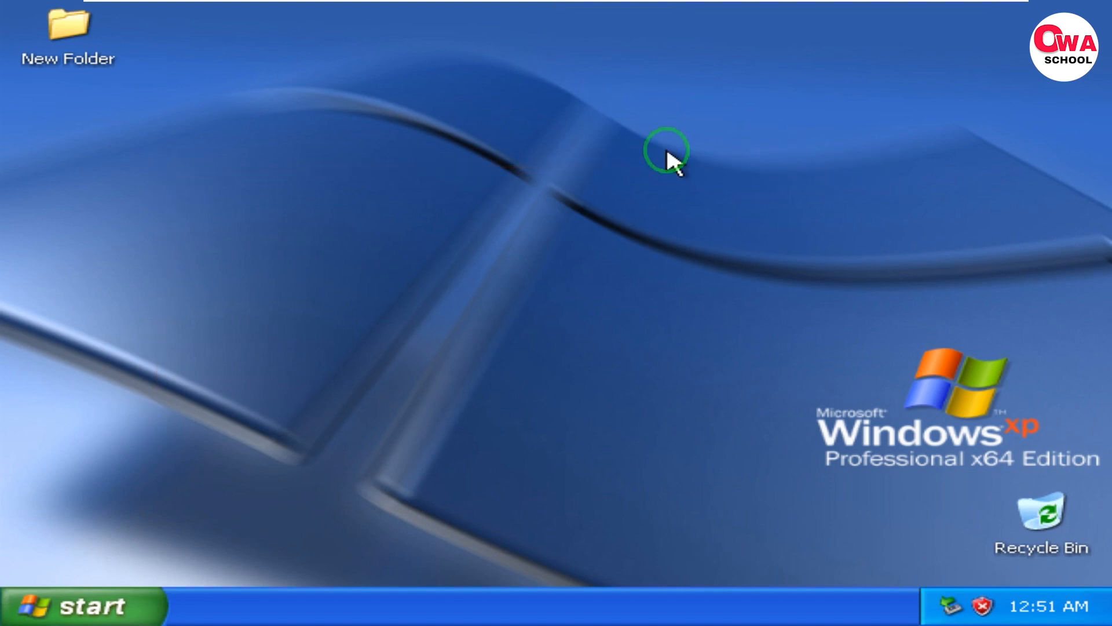
pyautogui.moveTo(604, 3)
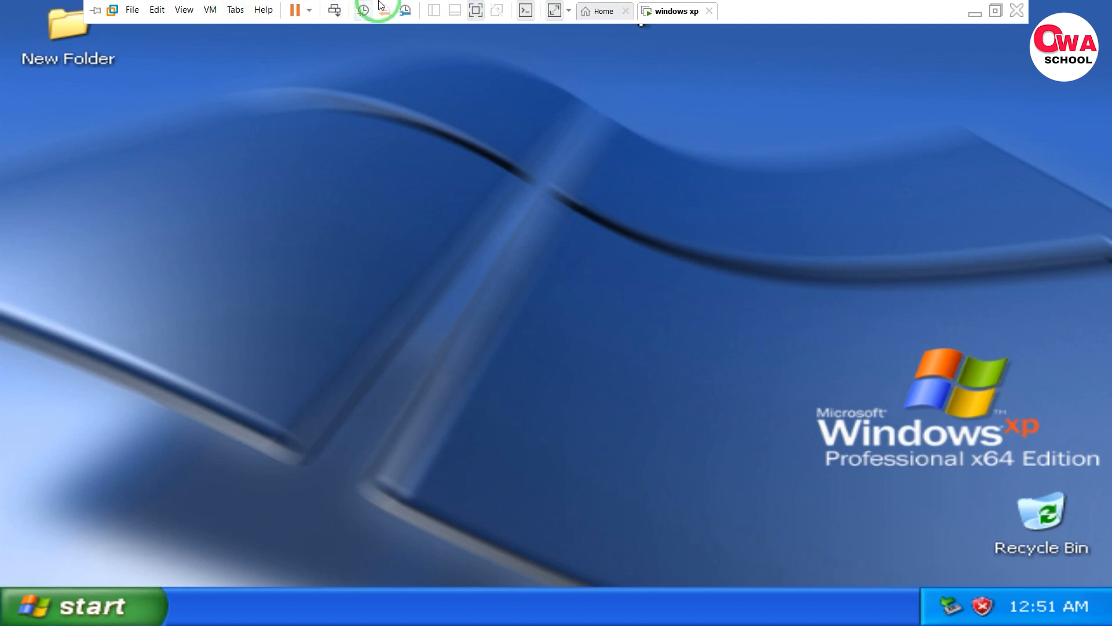
pyautogui.click(974, 15)
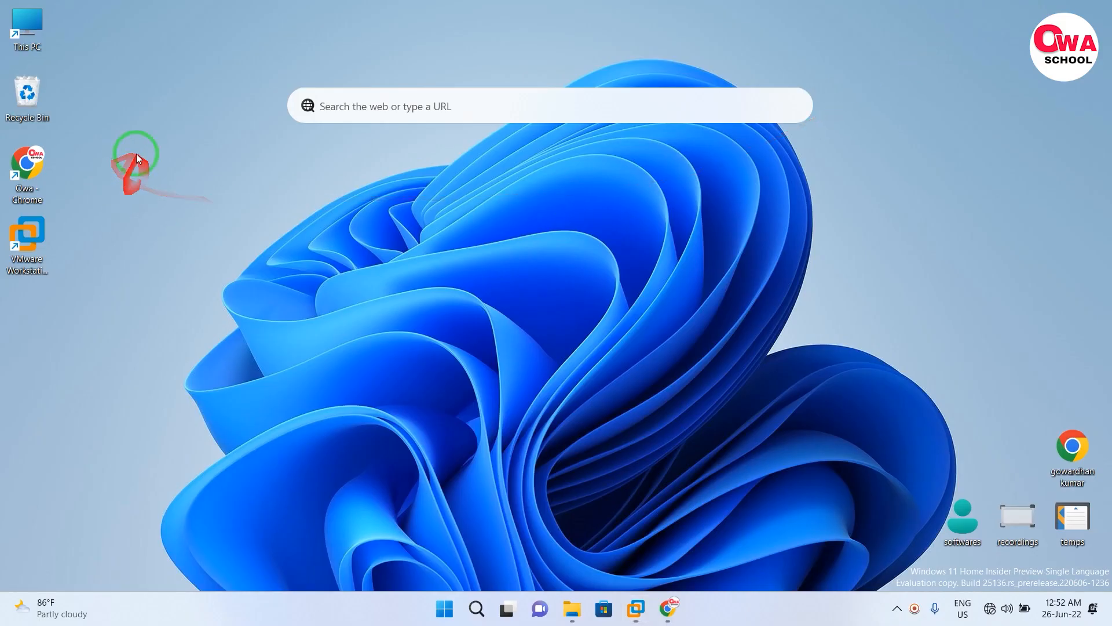
pyautogui.rightClick(162, 131)
pyautogui.click(206, 192)
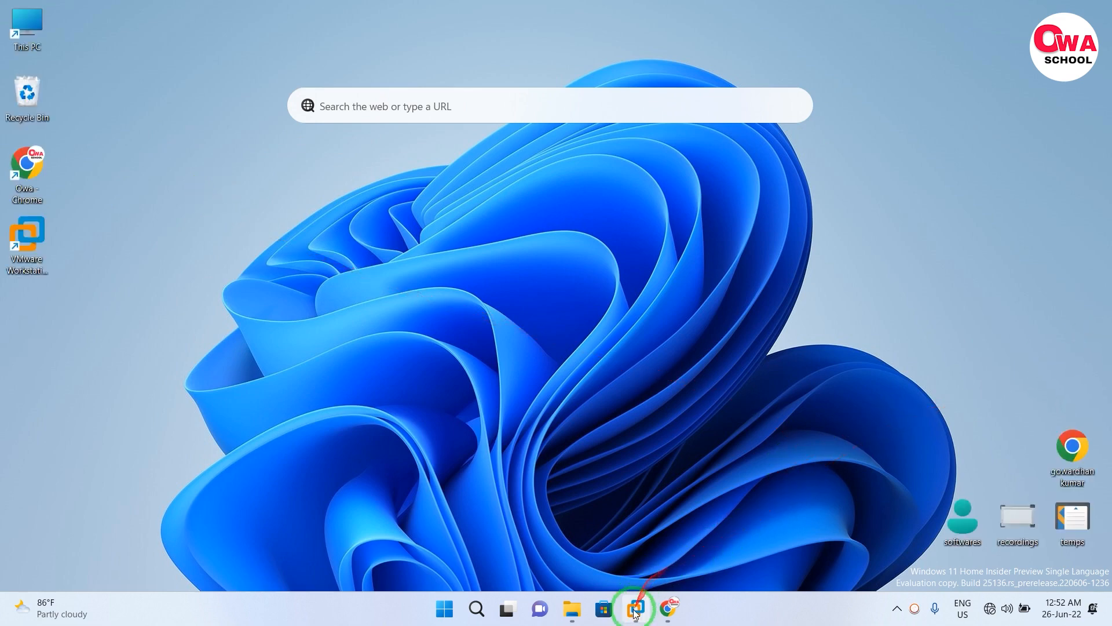
pyautogui.moveTo(636, 611)
pyautogui.click(713, 520)
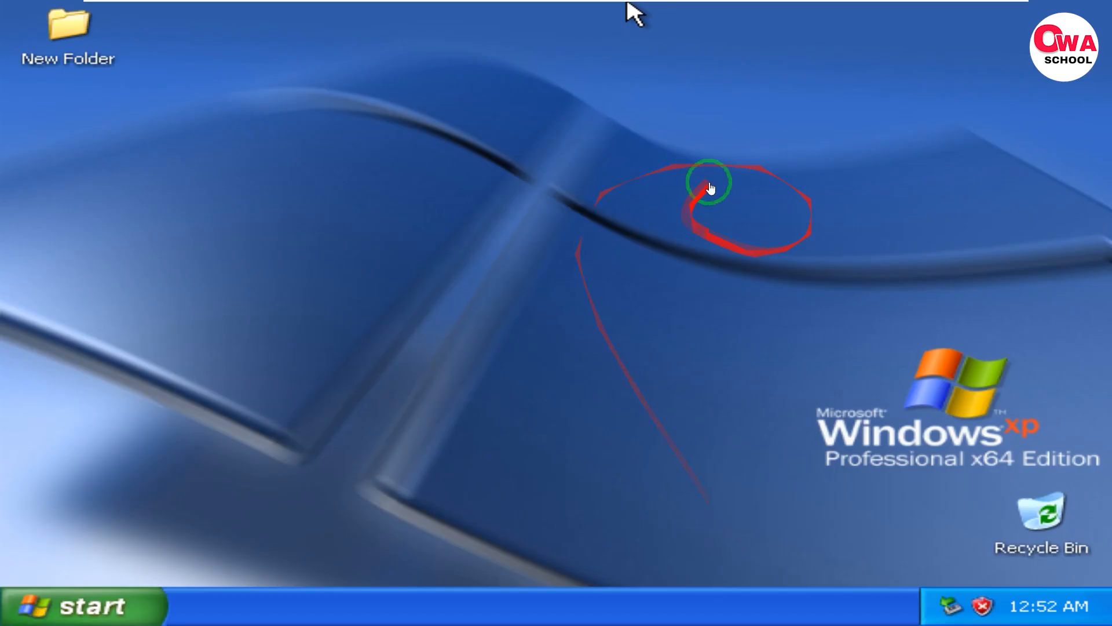
pyautogui.moveTo(758, 5)
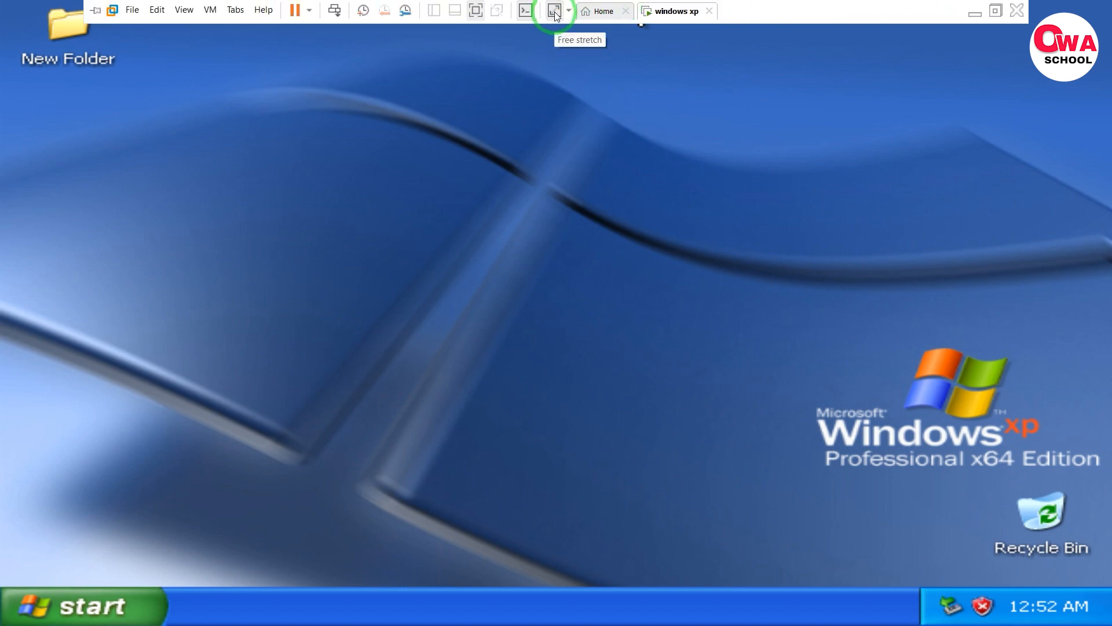
pyautogui.click(473, 13)
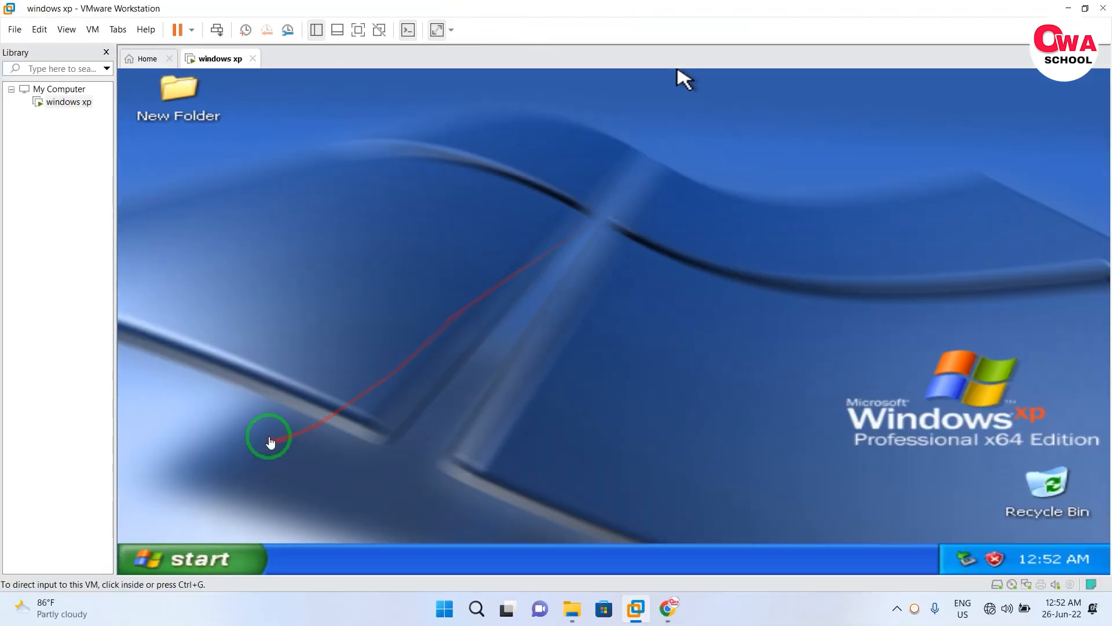
# - Turn off the Windows XP guest from its Start menu and return to the Workstation Home tab
pyautogui.click(194, 560)
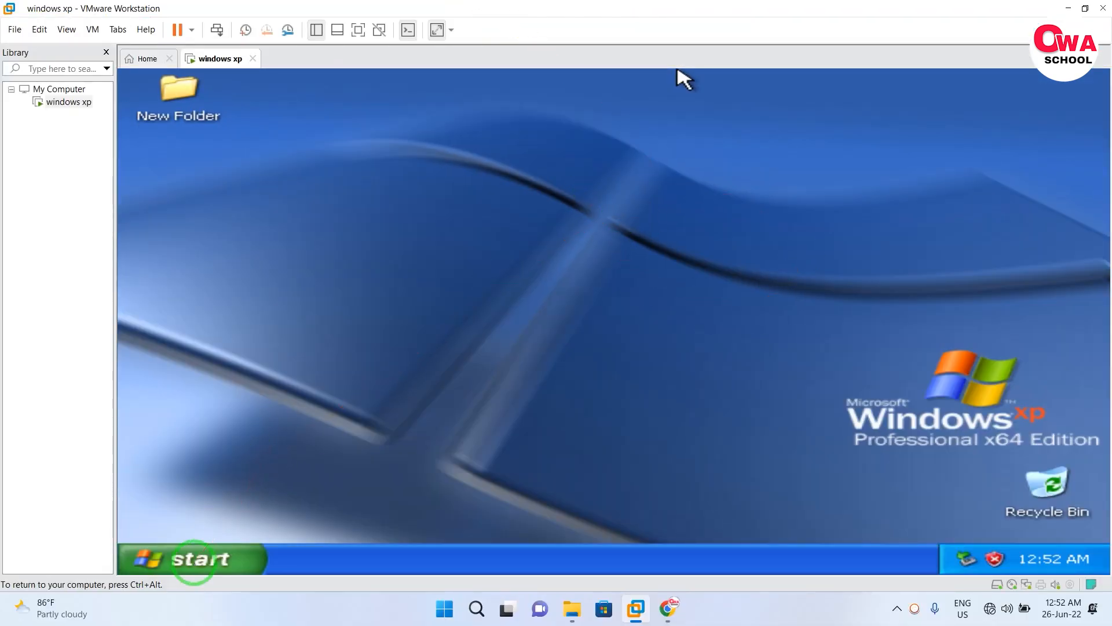
pyautogui.click(194, 559)
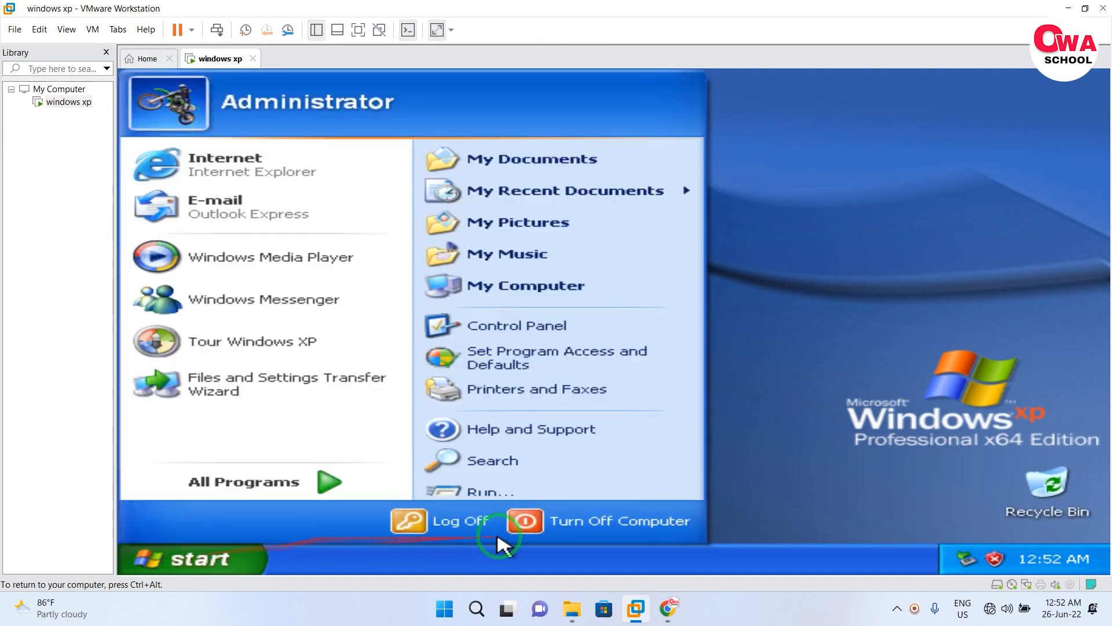
pyautogui.click(559, 521)
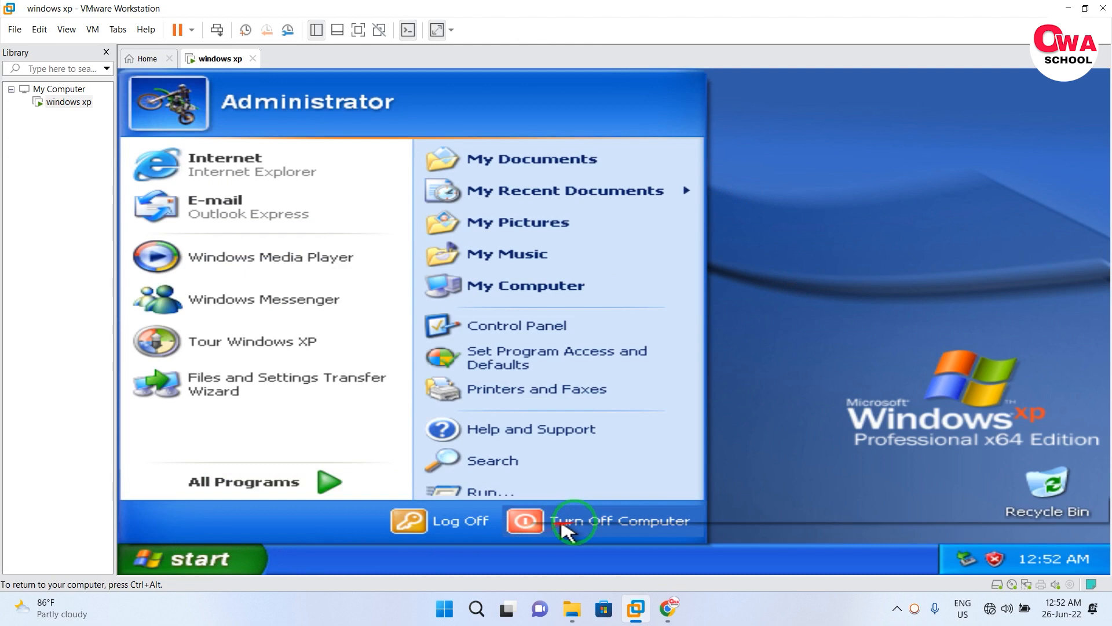
pyautogui.click(600, 527)
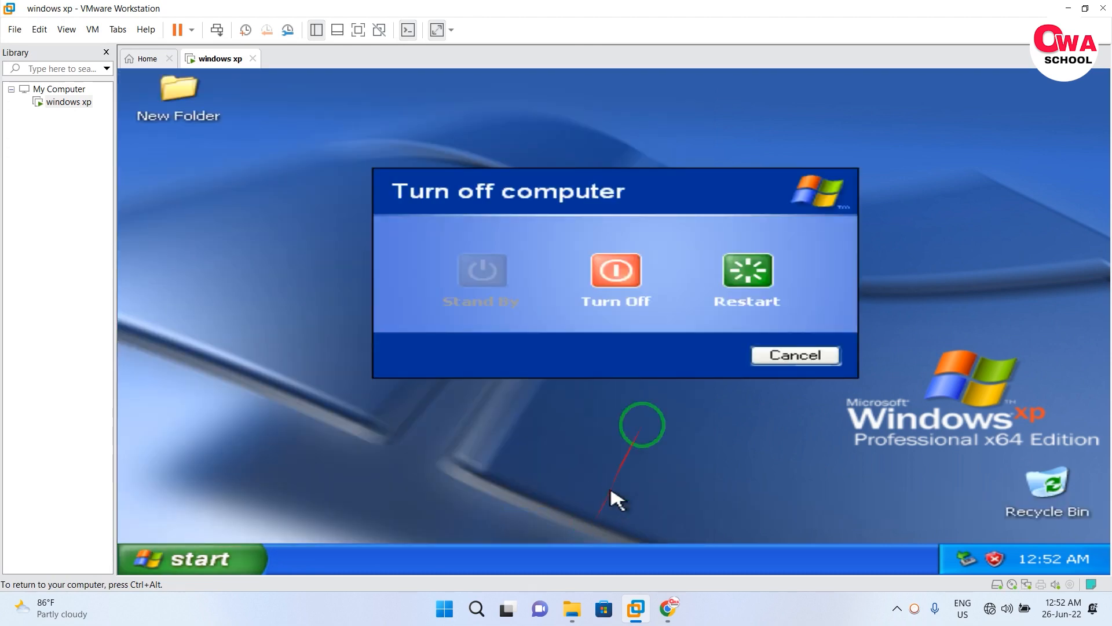
pyautogui.click(617, 270)
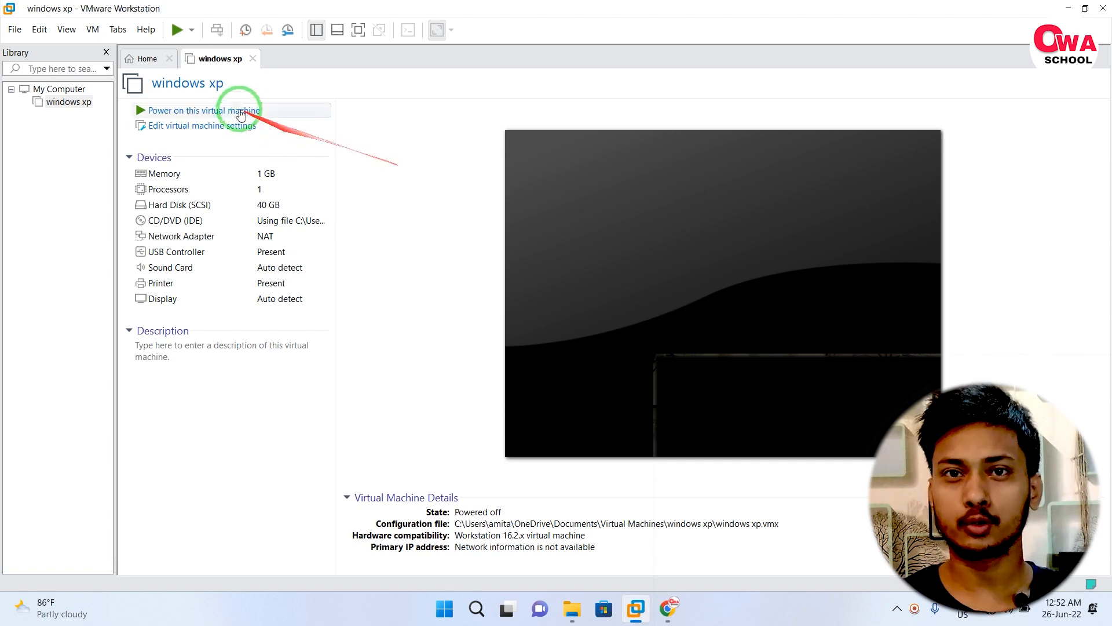
pyautogui.click(149, 60)
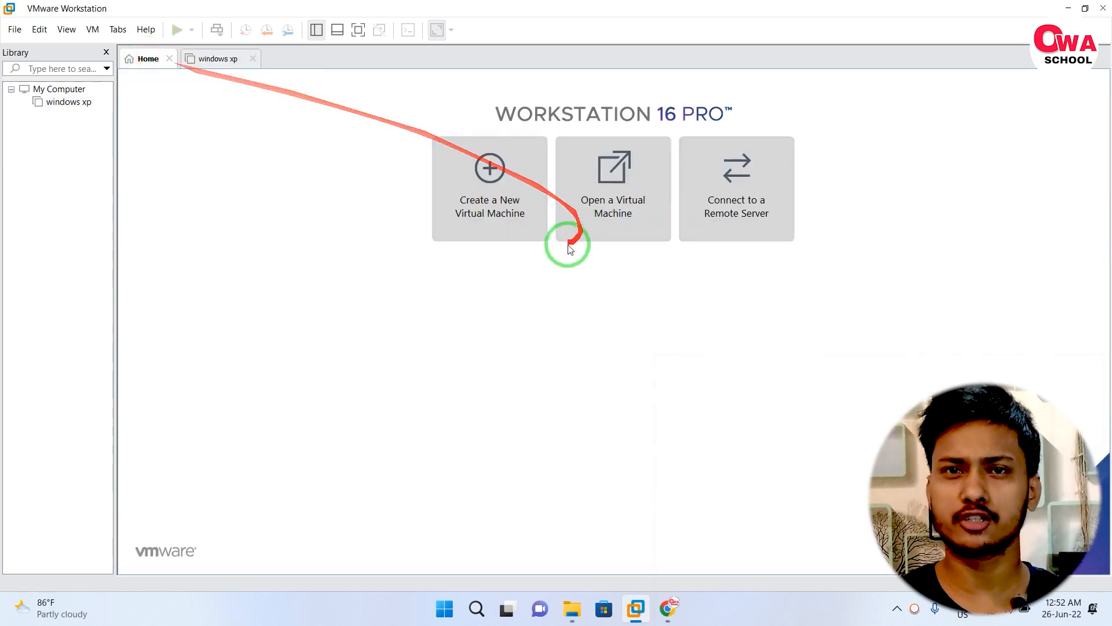
pyautogui.click(497, 197)
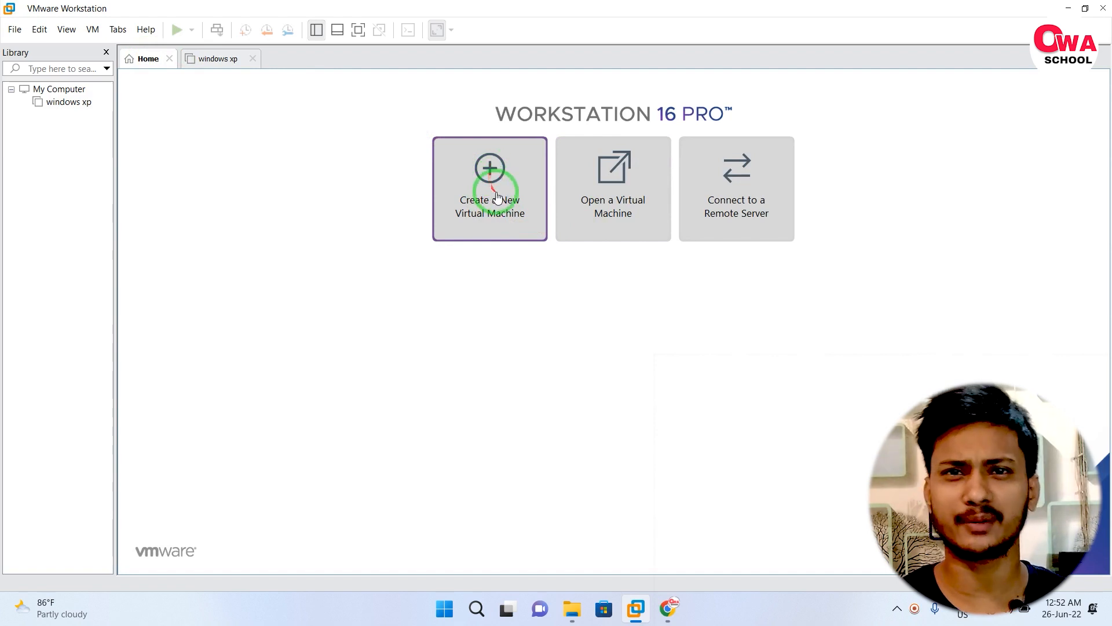